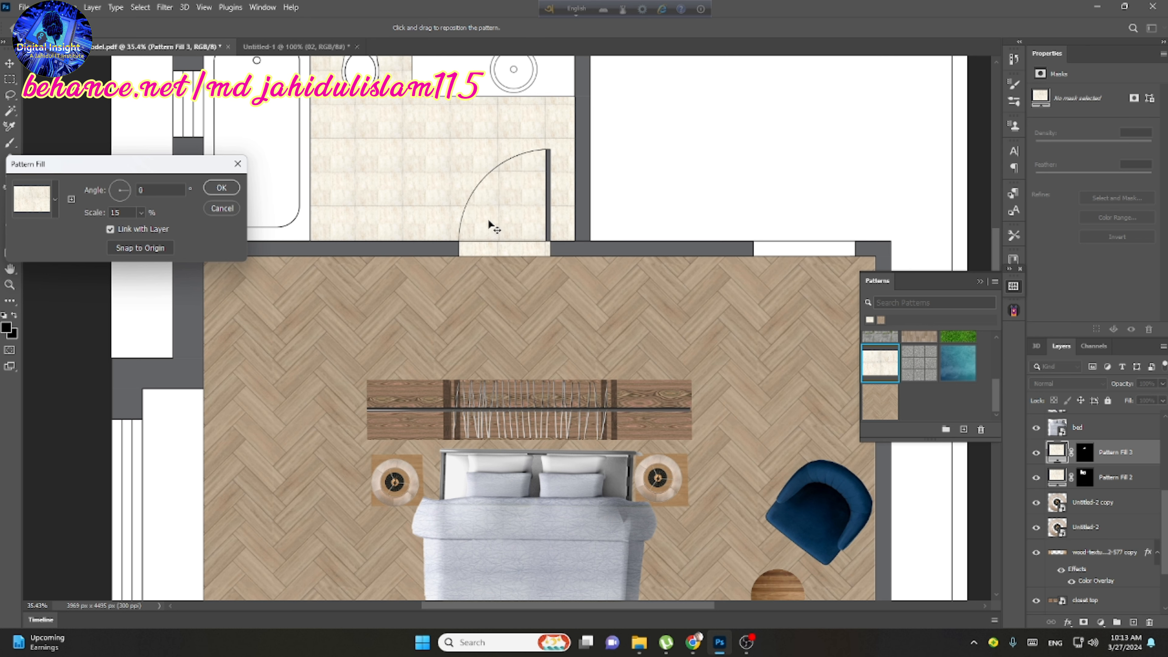
# Step: Apply the bathroom tile pattern fill at 15% scale and merge the Pattern Fill 2 and Pattern Fill 3 layers
pyautogui.press('Return')
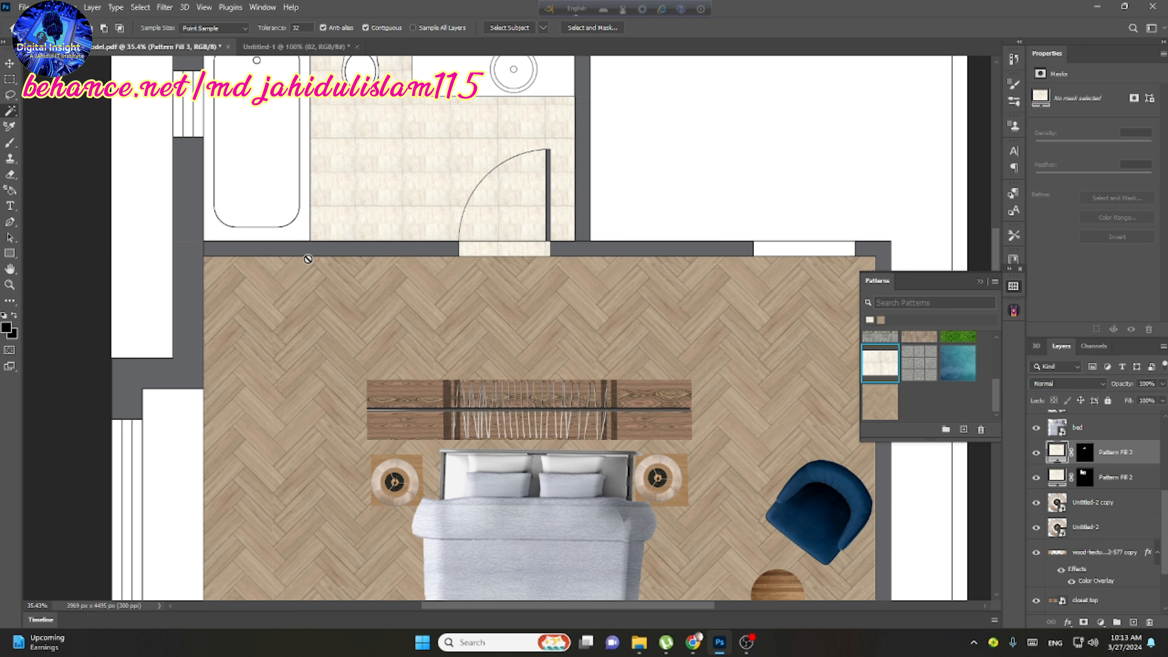
pyautogui.scroll(-5, 334, 255)
pyautogui.scroll(1, 339, 255)
pyautogui.scroll(2, 1128, 499)
pyautogui.keyDown('ctrl'); pyautogui.click(1123, 527); pyautogui.keyUp('ctrl')
pyautogui.rightClick(1122, 526)
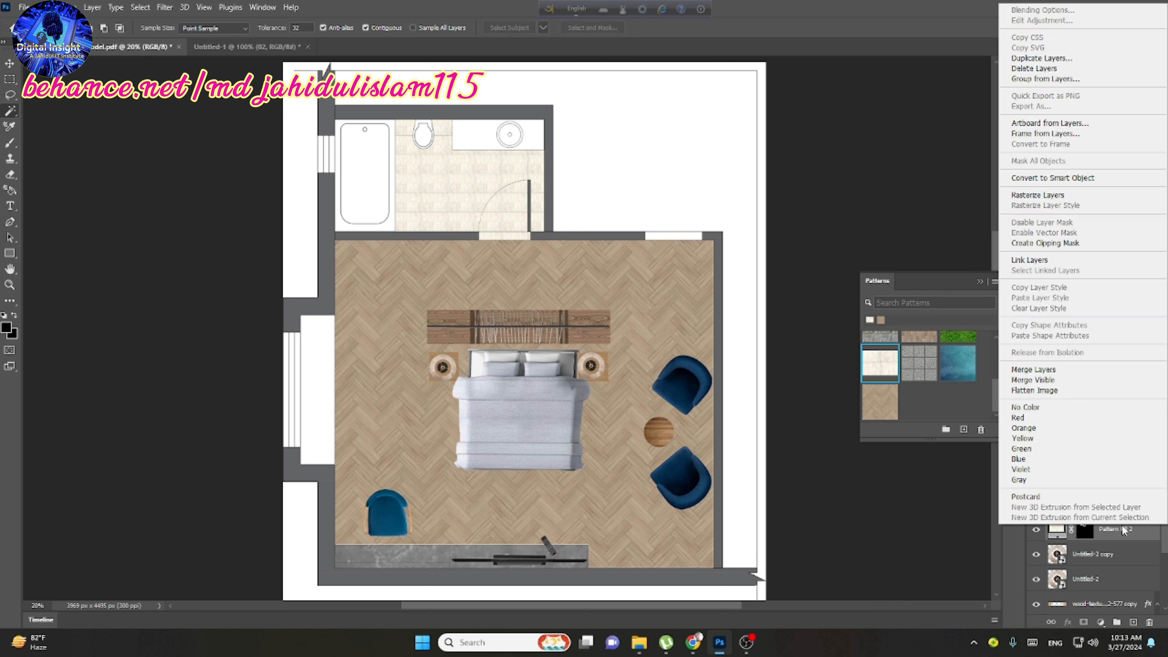
pyautogui.click(1051, 371)
# Step: Move the merged bathroom tile layer below the wood floor's Pattern Fill 1, directly above Layer 1
pyautogui.moveTo(1106, 504); pyautogui.dragTo(1094, 573)
pyautogui.scroll(-3, 1107, 606)
pyautogui.click(1094, 572)
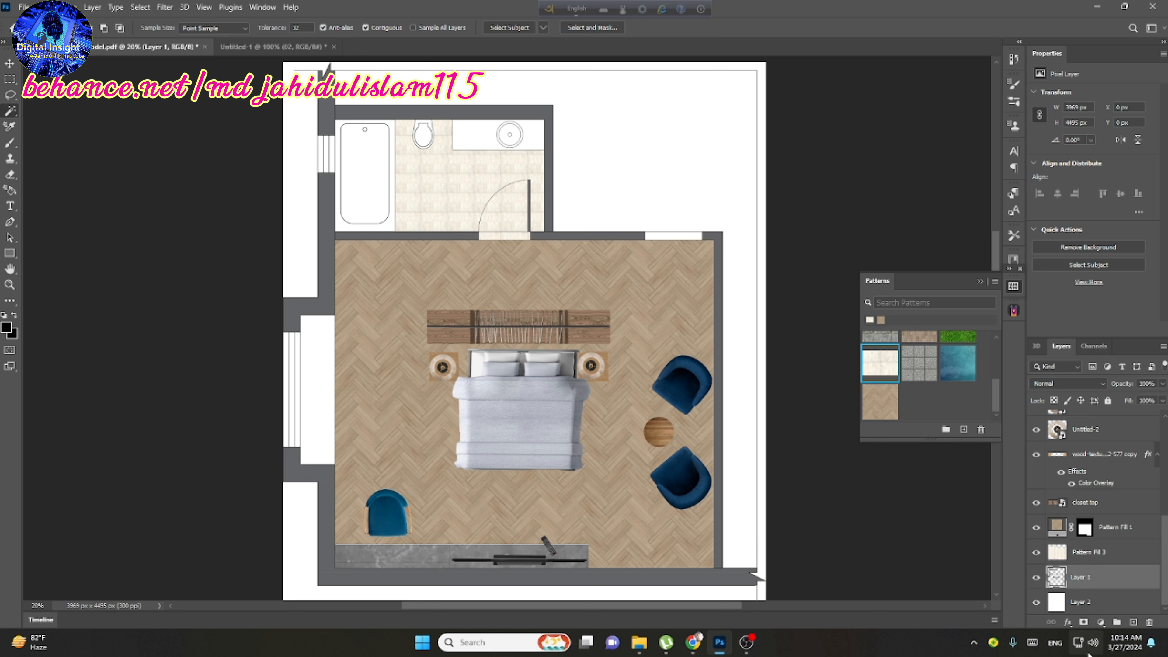
# Step: Add an empty layer above Layer 1 and select the bathroom washbasin counter area from the plan linework
pyautogui.click(1134, 622)
pyautogui.click(511, 140)
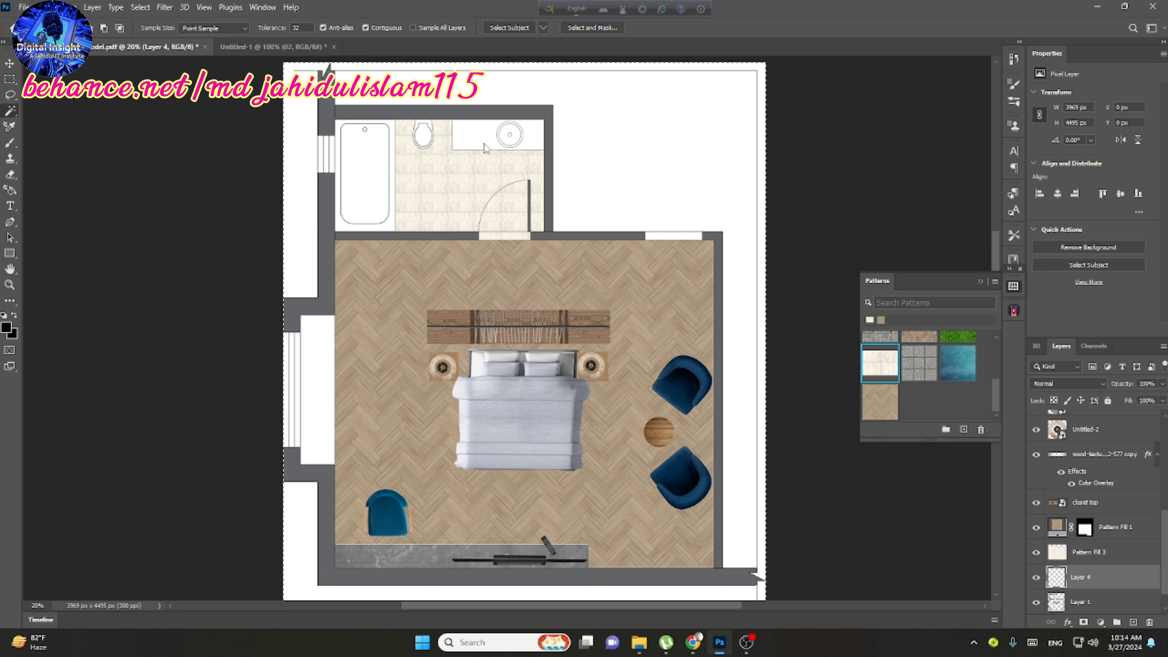
pyautogui.click(1082, 601)
pyautogui.click(489, 139)
pyautogui.click(1080, 577)
pyautogui.click(1067, 622)
# Step: In File Explorer, open the render attachments' photo folder and place the dark stone texture 05.png into the floor plan
pyautogui.click(639, 643)
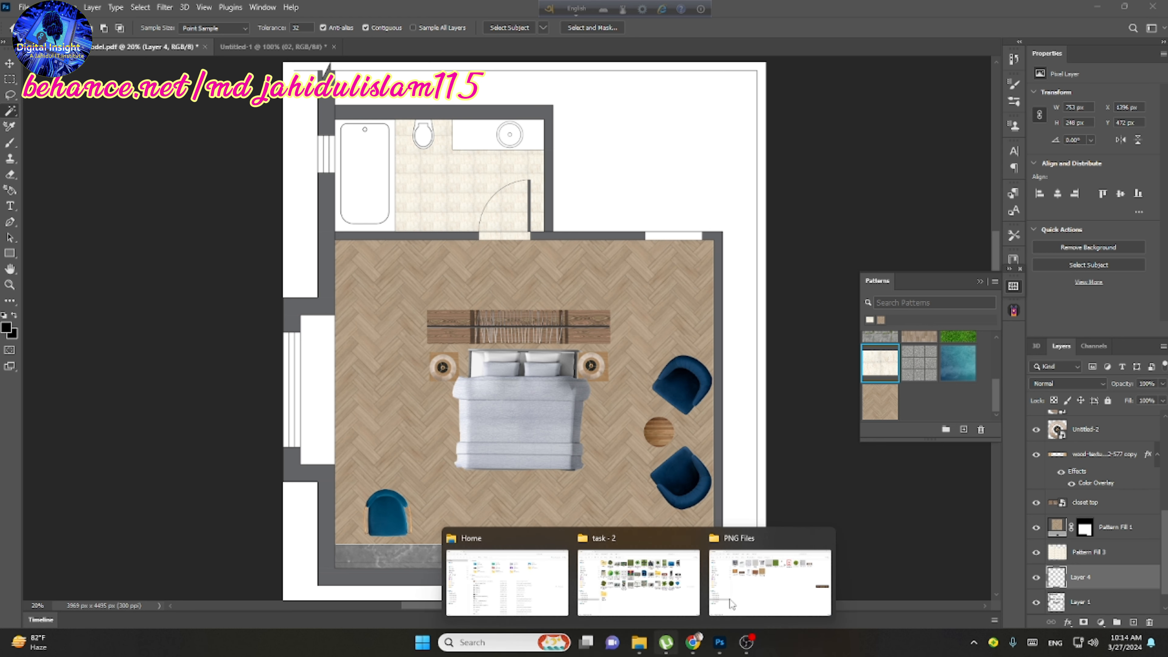
pyautogui.click(732, 604)
pyautogui.hotkey('alt', 'Up')
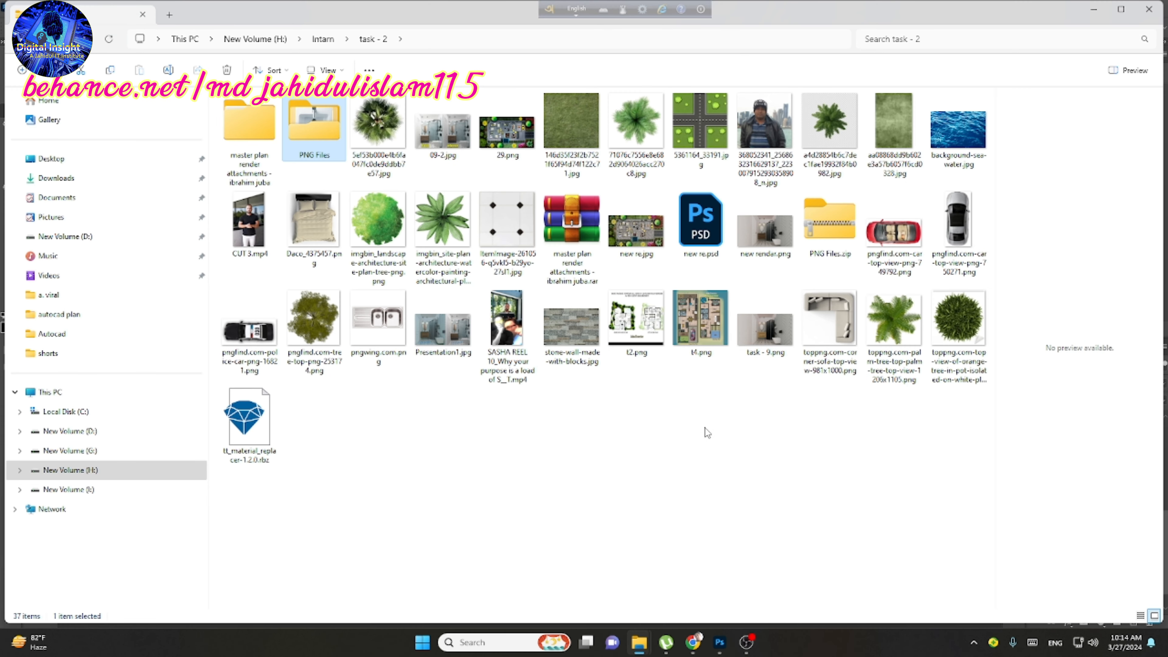
pyautogui.doubleClick(249, 122)
pyautogui.doubleClick(263, 134)
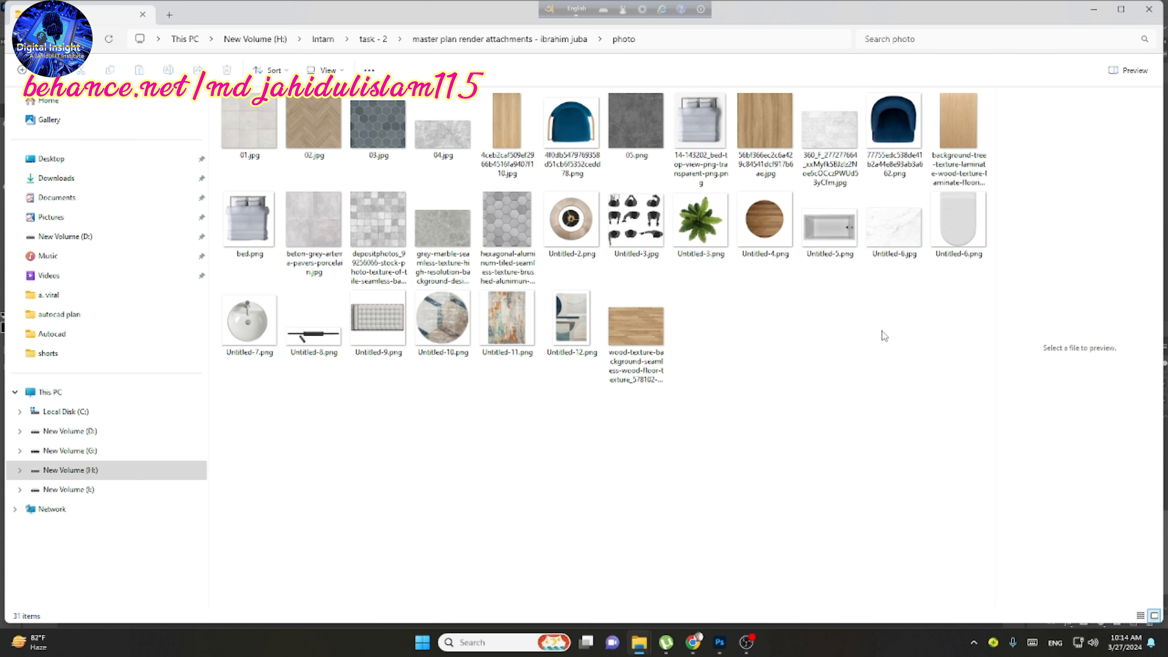
pyautogui.moveTo(636, 120); pyautogui.dragTo(612, 164)
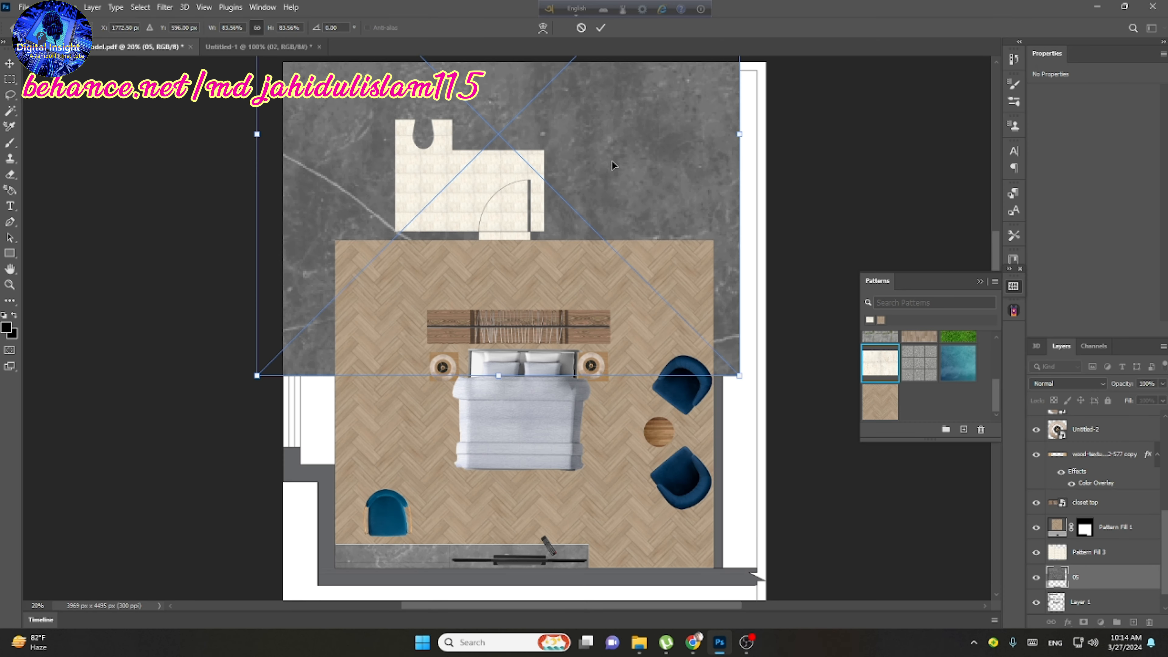
# Step: Commit and hide the 05 texture layer, then select the washbasin counter area on Layer 1 with the Magic Wand
pyautogui.click(1084, 603)
pyautogui.click(1036, 578)
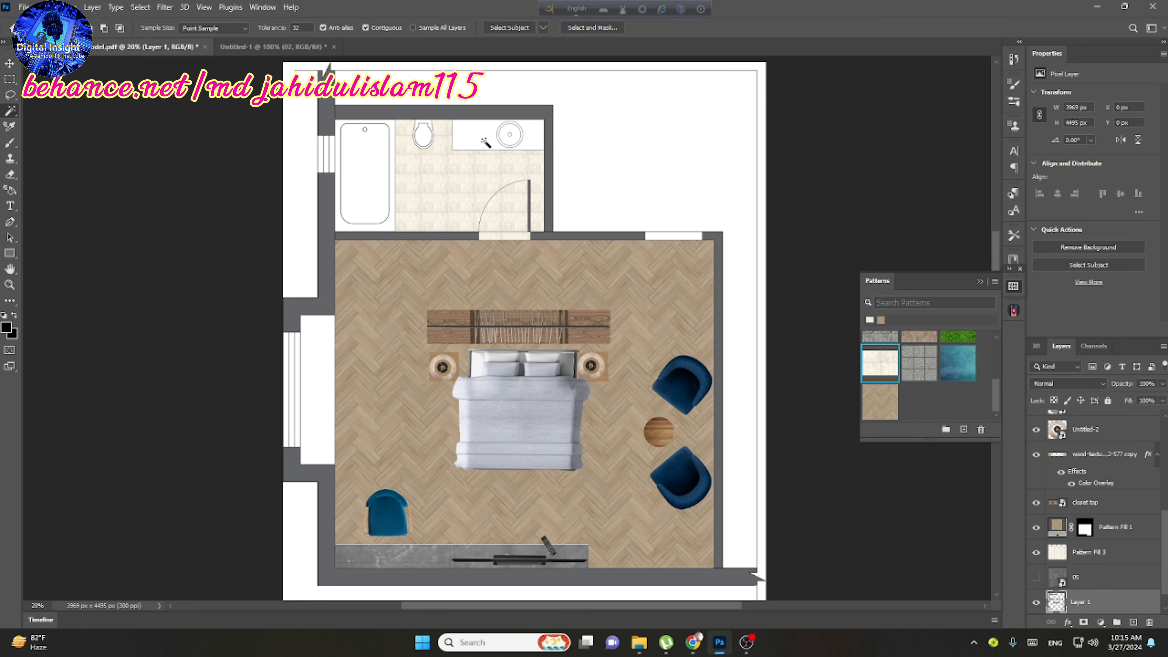
pyautogui.click(485, 142)
# Step: Copy the counter-shaped part of the 05 stone texture to a new layer and hide the full texture
pyautogui.click(1094, 577)
pyautogui.click(1036, 578)
pyautogui.rightClick(489, 141)
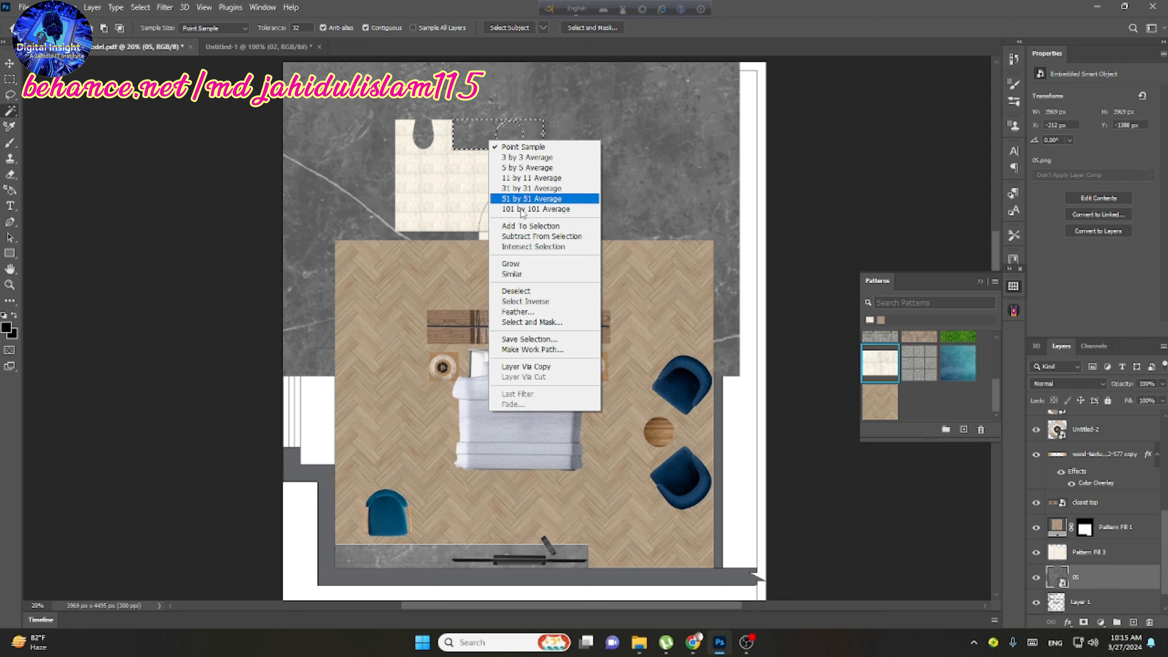
pyautogui.click(526, 366)
pyautogui.click(1037, 602)
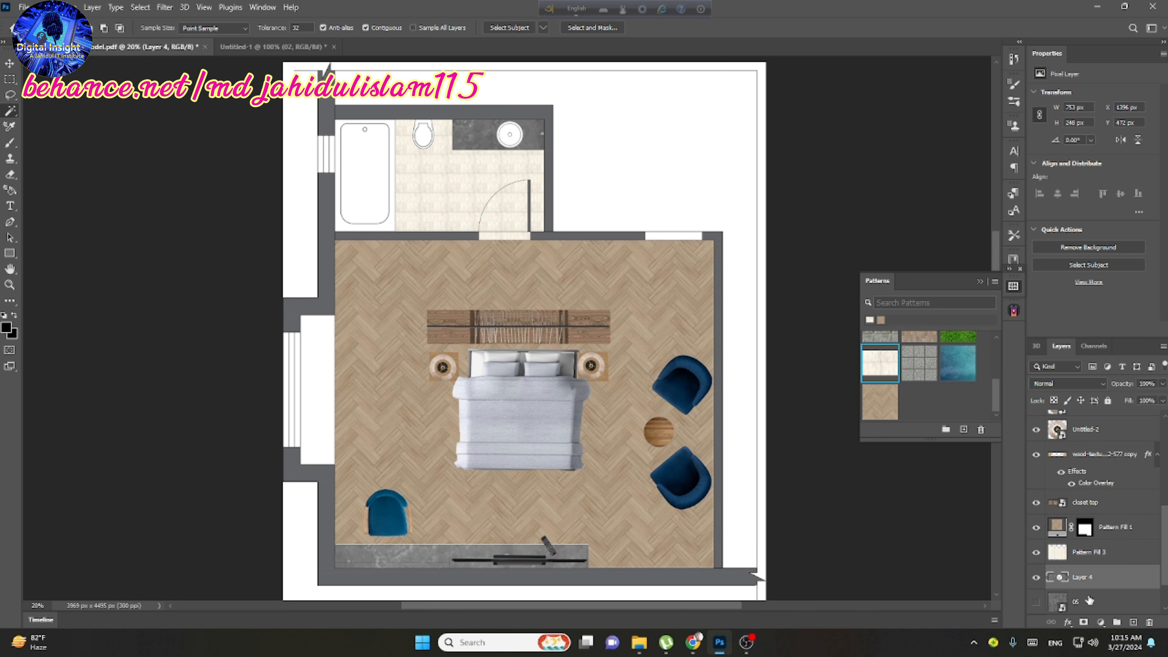
pyautogui.moveTo(1129, 601); pyautogui.dragTo(1133, 621)
# Step: Place the washbasin image Untitled-7.png over the basin symbol on the counter at about 10.38% scale
pyautogui.click(639, 642)
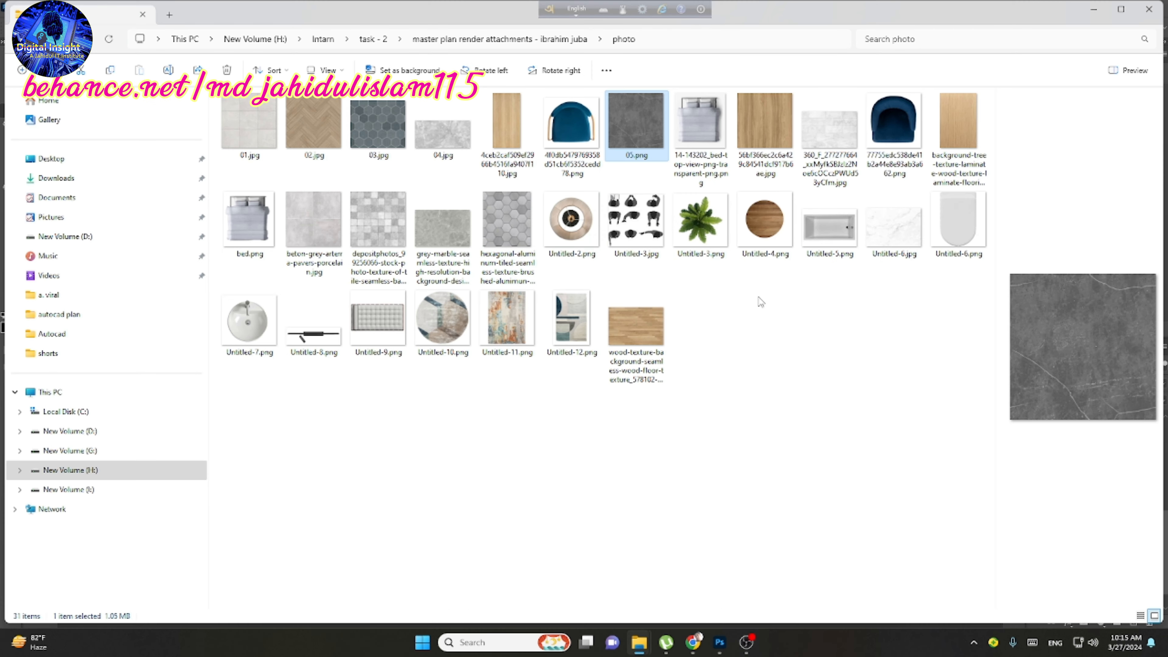
pyautogui.click(248, 322)
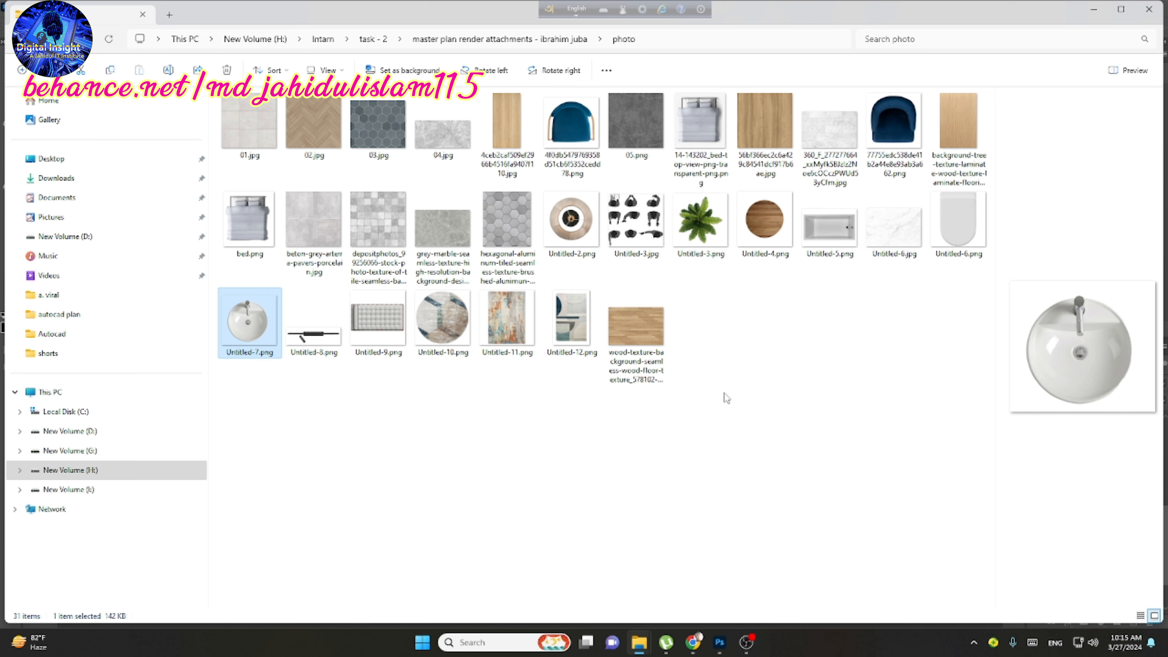
pyautogui.click(971, 214)
pyautogui.moveTo(970, 214); pyautogui.dragTo(462, 194)
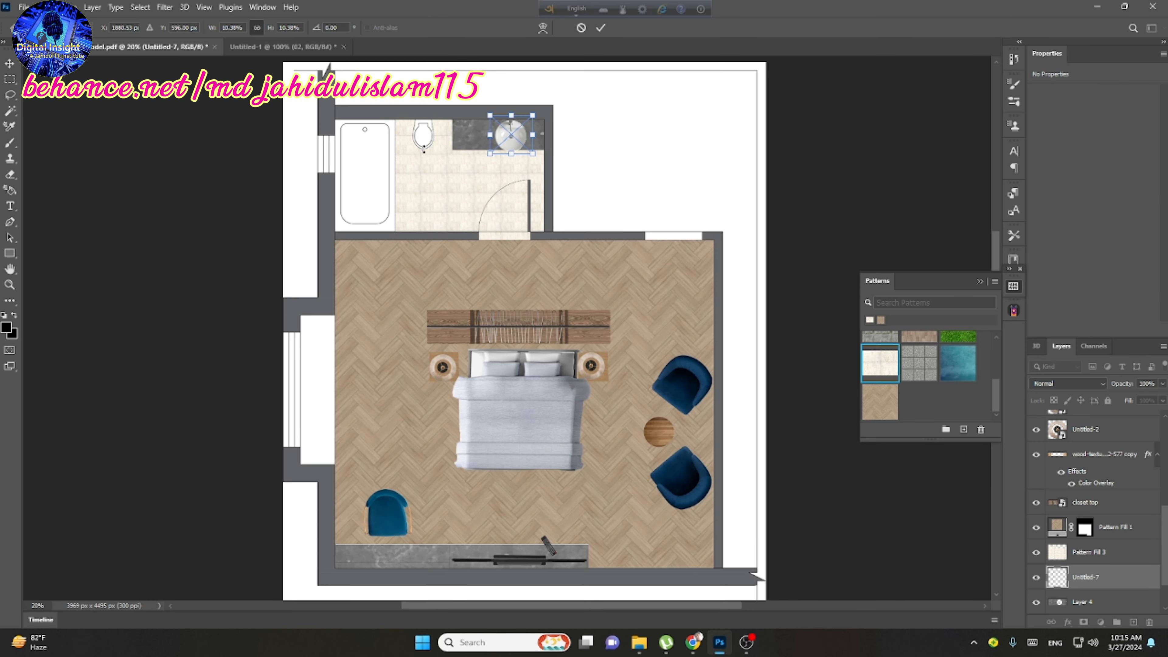
pyautogui.click(601, 28)
# Step: Place the toilet image Untitled-6.png into the plan and move its layer above the Pattern Fill 1 layer
pyautogui.click(639, 642)
pyautogui.moveTo(757, 257); pyautogui.dragTo(557, 337)
pyautogui.click(601, 28)
pyautogui.moveTo(1080, 577); pyautogui.dragTo(1080, 516)
# Step: Shrink the toilet image, fit it over the toilet symbol in the bathroom and apply the transform
pyautogui.hotkey('ctrl', 't')
pyautogui.moveTo(616, 422); pyautogui.dragTo(472, 279)
pyautogui.moveTo(452, 262); pyautogui.dragTo(423, 142)
pyautogui.click(639, 642)
pyautogui.moveTo(830, 226); pyautogui.dragTo(673, 550)
pyautogui.press('Return')
# Step: Place the bathtub image Untitled-5.png over the bathroom at about 39% scale
pyautogui.click(639, 642)
pyautogui.click(767, 576)
pyautogui.moveTo(825, 219); pyautogui.dragTo(533, 331)
pyautogui.moveTo(754, 170); pyautogui.dragTo(459, 318)
pyautogui.moveTo(377, 380); pyautogui.dragTo(380, 163)
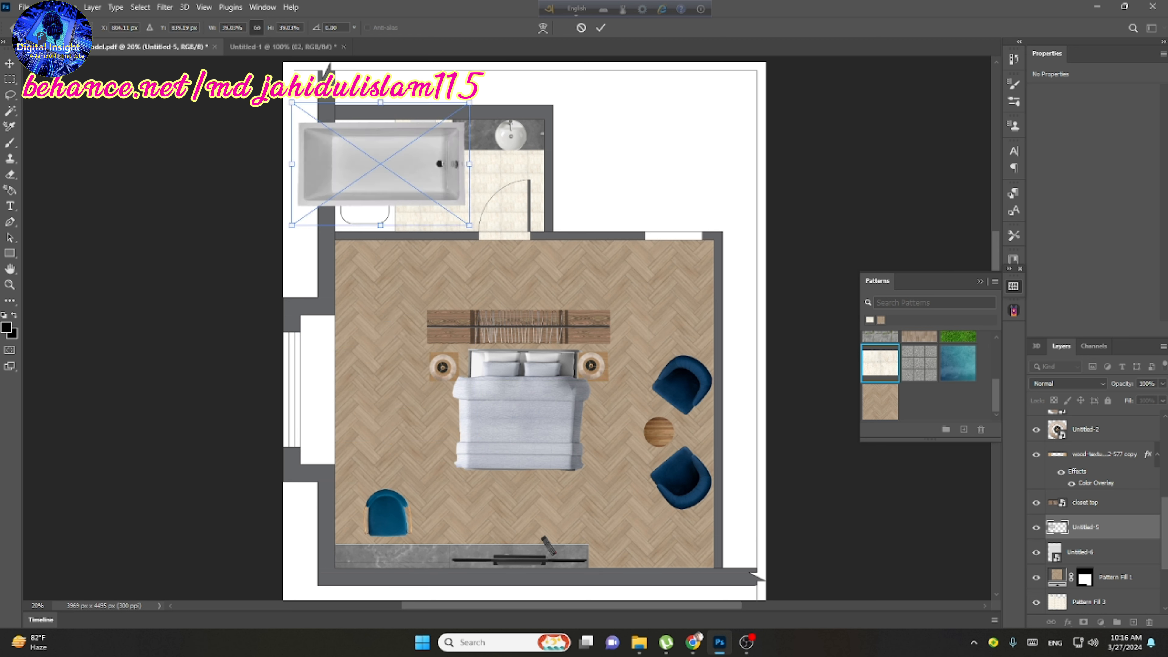
# Step: Rotate the bathtub image about 90° counterclockwise and shrink it to about 22% over the bathtub outline
pyautogui.moveTo(476, 230); pyautogui.dragTo(446, 69)
pyautogui.moveTo(382, 166); pyautogui.dragTo(364, 156)
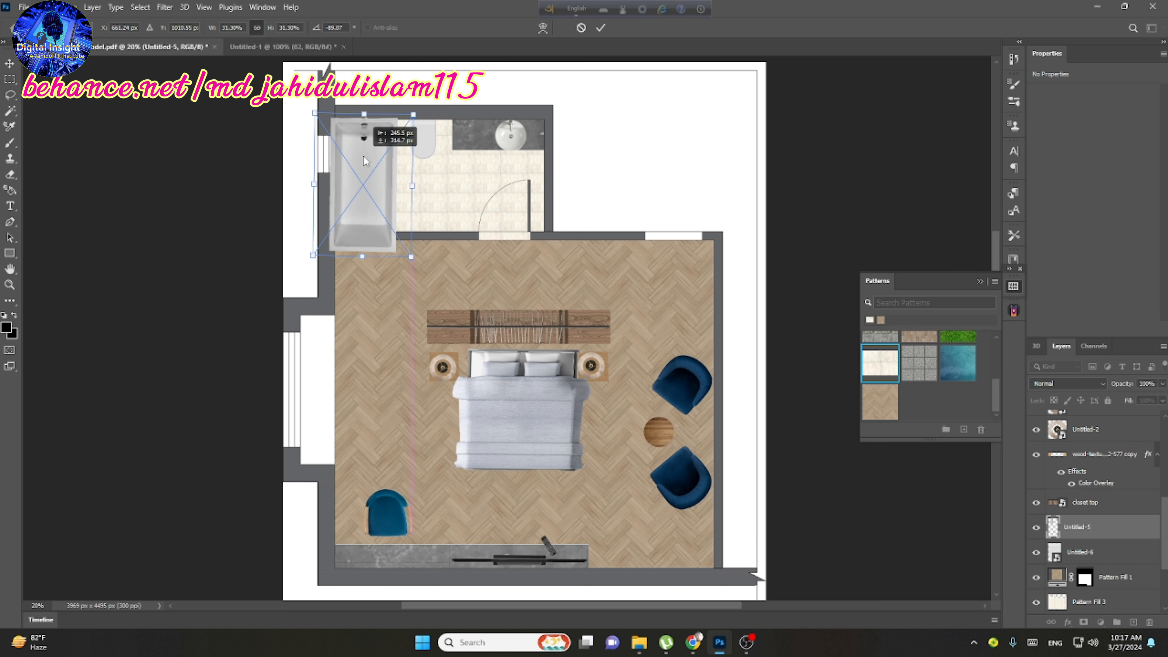
pyautogui.moveTo(314, 114); pyautogui.dragTo(347, 134)
# Step: Enlarge the bathtub image to fill the whole bathtub area between the walls and apply the transform
pyautogui.scroll(5, 342, 96)
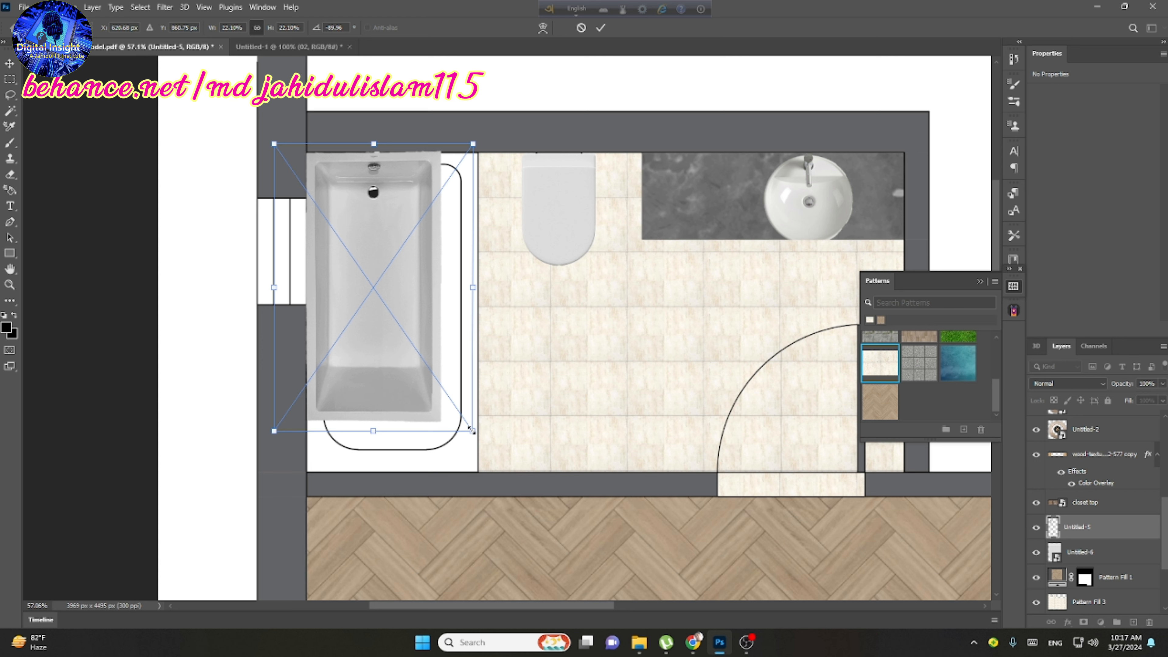
pyautogui.moveTo(473, 431); pyautogui.dragTo(505, 485)
pyautogui.moveTo(383, 316); pyautogui.dragTo(378, 314)
pyautogui.moveTo(505, 482); pyautogui.dragTo(506, 483)
pyautogui.press('Return')
pyautogui.scroll(-4, 494, 195)
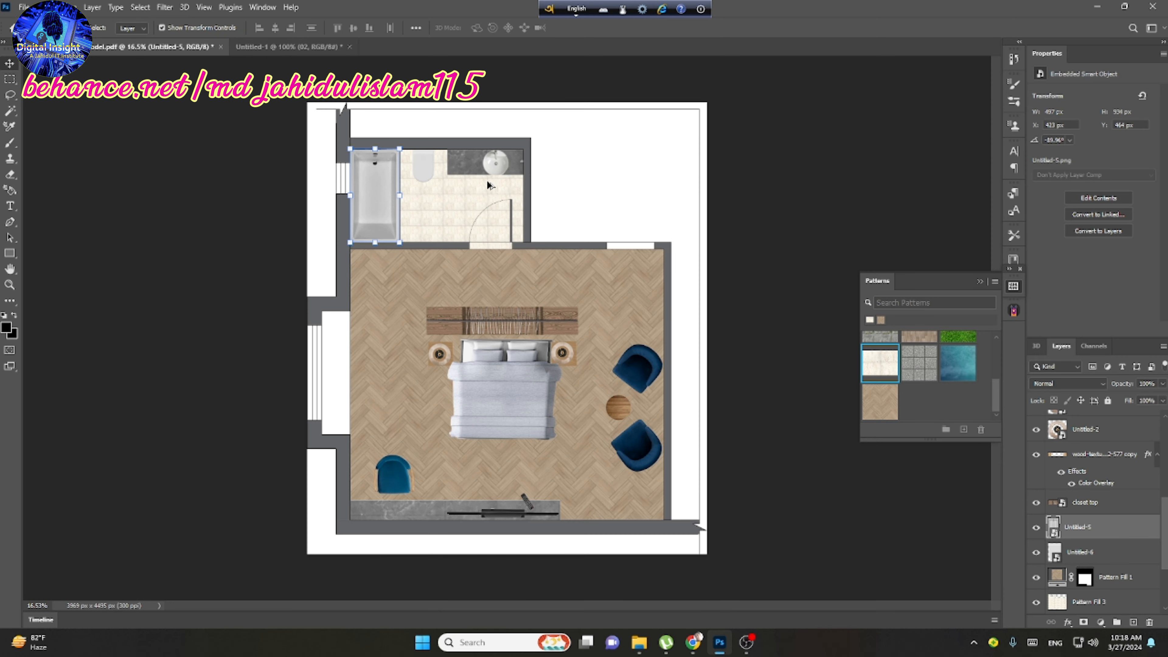
# Step: Place the rug image Untitled-11.png beneath the bed and scale it to about 45.65%
pyautogui.click(764, 599)
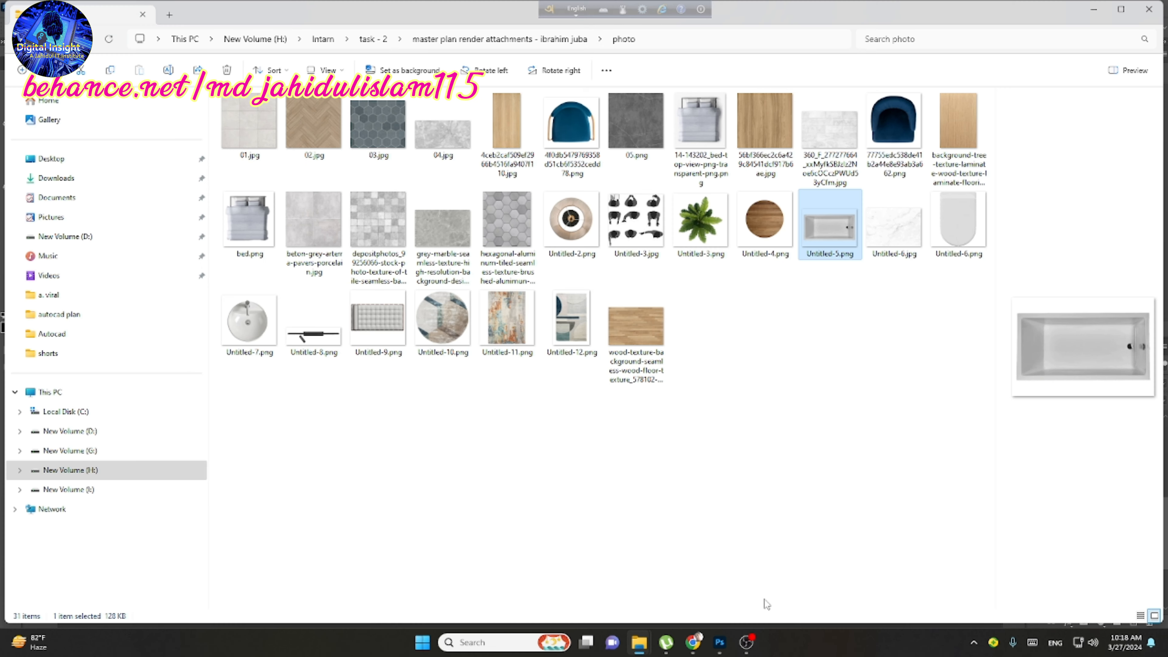
pyautogui.click(694, 418)
pyautogui.moveTo(507, 317); pyautogui.dragTo(524, 405)
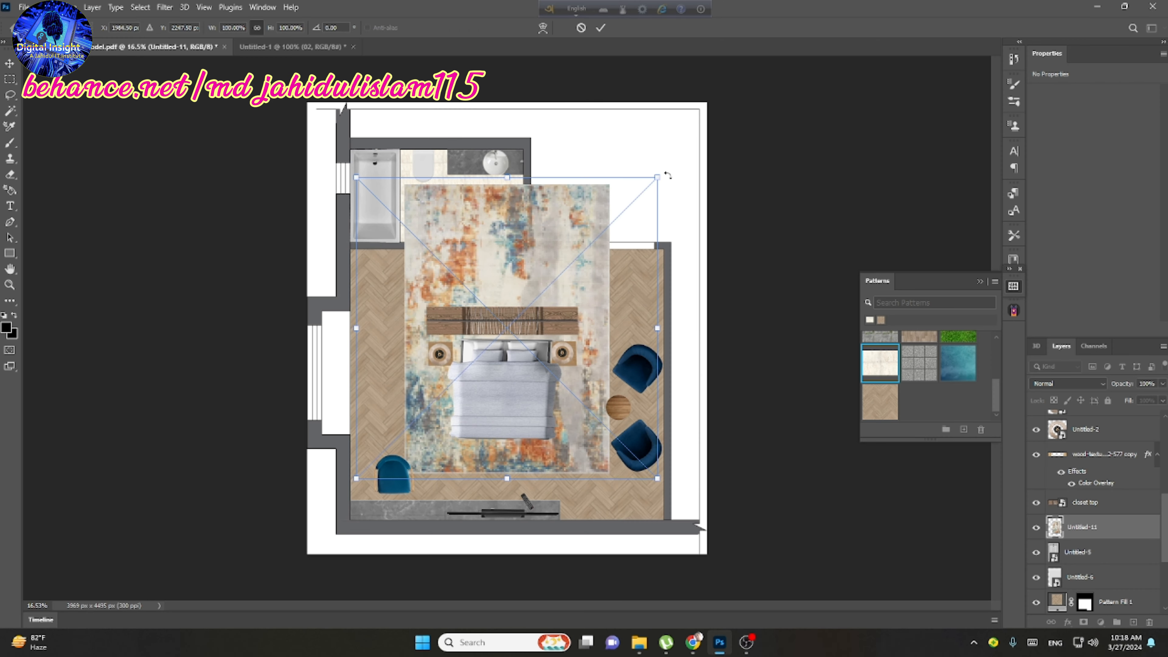
pyautogui.moveTo(669, 176); pyautogui.dragTo(586, 281)
pyautogui.moveTo(481, 297); pyautogui.dragTo(521, 370)
pyautogui.moveTo(505, 557); pyautogui.dragTo(506, 471)
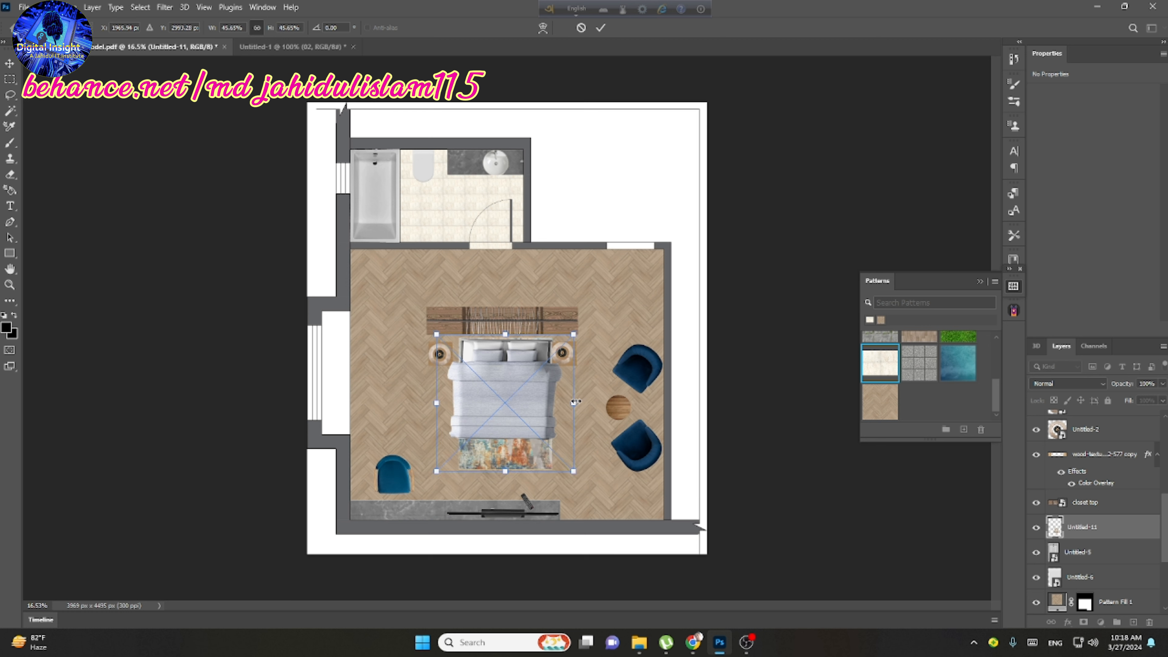
# Step: Widen the rug to about 69% horizontally so it extends past both sides of the bed
pyautogui.moveTo(573, 402); pyautogui.dragTo(603, 401)
pyautogui.moveTo(437, 402); pyautogui.dragTo(396, 407)
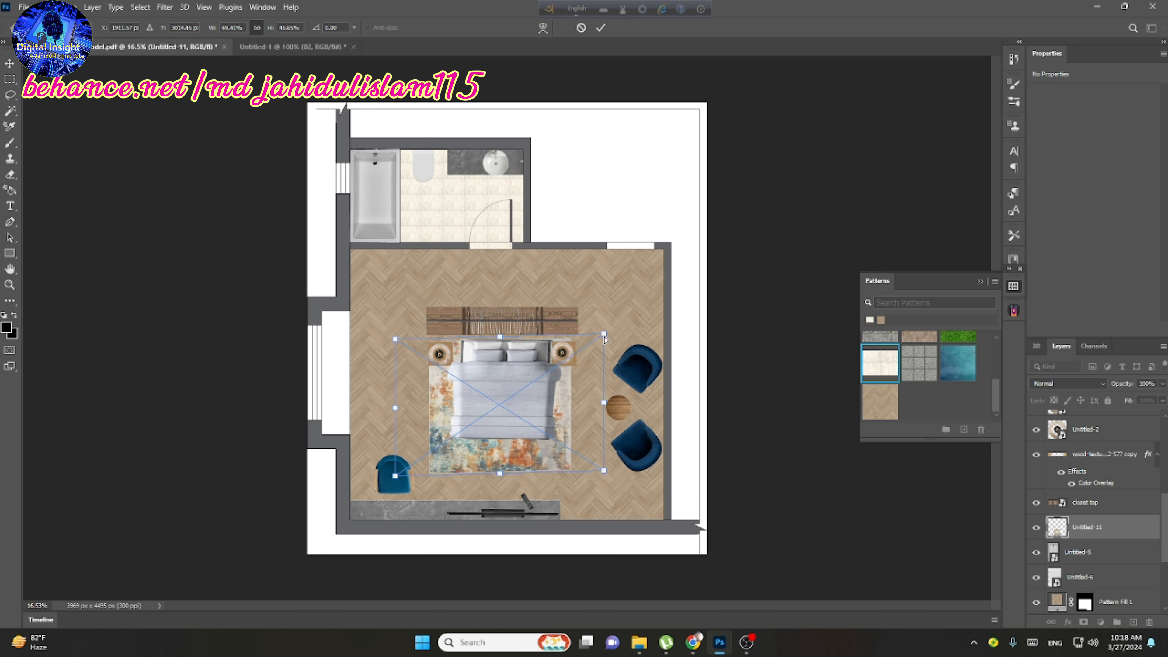
pyautogui.moveTo(605, 334); pyautogui.dragTo(607, 343)
# Step: Place the cushioned bench image Untitled-9.png, shrink it, rotate it 90° counterclockwise and position it at the bedroom window recess
pyautogui.click(640, 642)
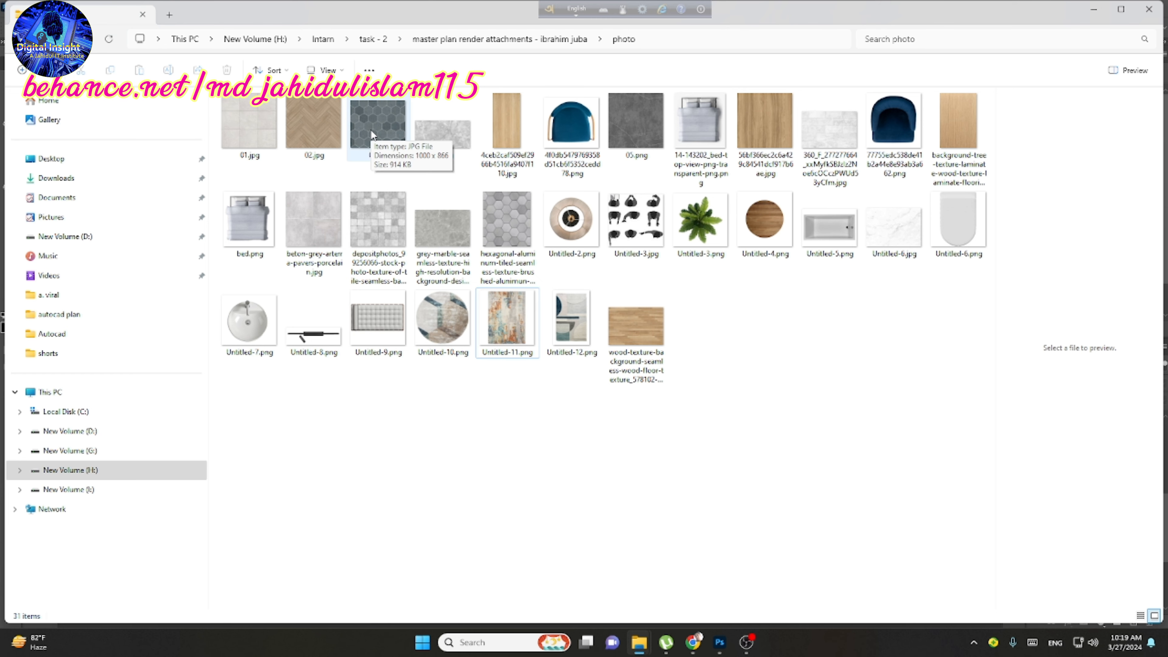
pyautogui.moveTo(378, 317); pyautogui.dragTo(379, 392)
pyautogui.moveTo(703, 132); pyautogui.dragTo(415, 298)
pyautogui.rightClick(406, 368)
pyautogui.click(460, 480)
pyautogui.scroll(10, 368, 383)
pyautogui.moveTo(407, 391); pyautogui.dragTo(305, 398)
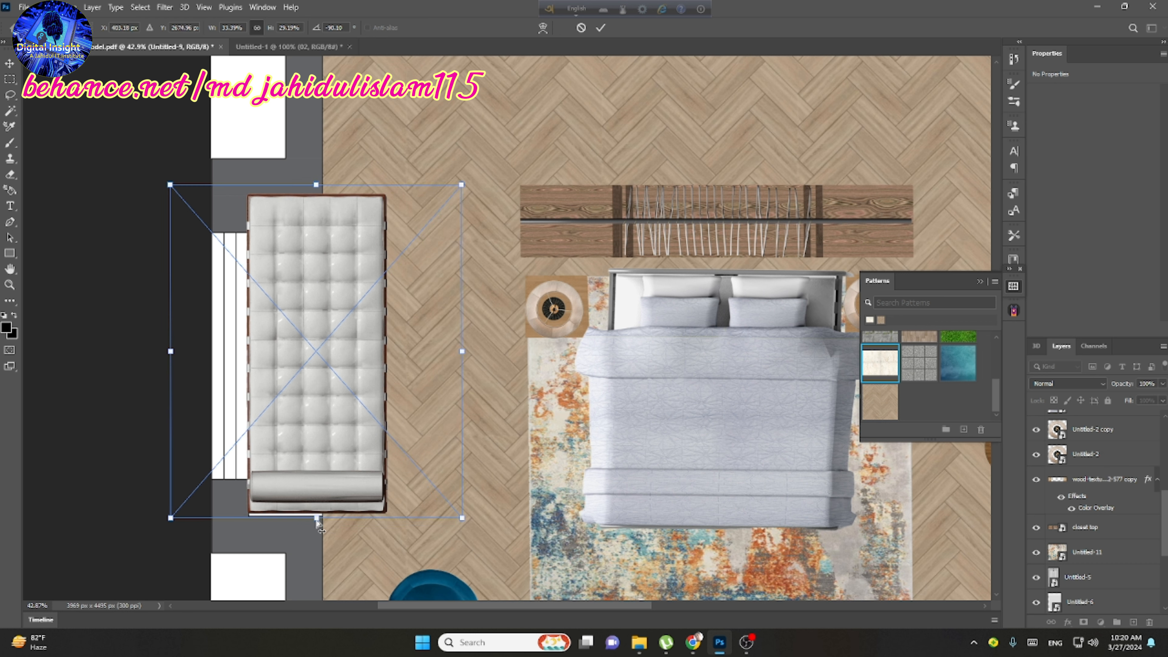
# Step: Narrow the bench toward the depth of the window recess and lower its opacity to 39%
pyautogui.moveTo(316, 517); pyautogui.dragTo(316, 521)
pyautogui.moveTo(461, 354); pyautogui.dragTo(378, 359)
pyautogui.moveTo(169, 353); pyautogui.dragTo(202, 354)
pyautogui.press('3')
pyautogui.press('9')
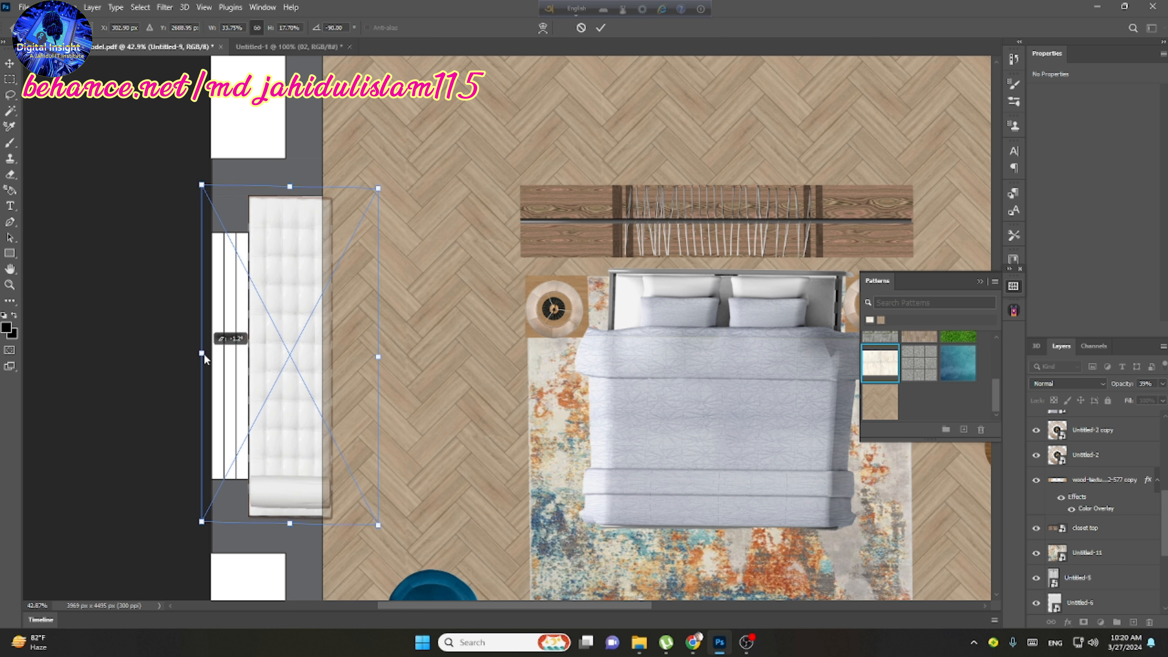
# Step: Fit the bench's long sides to the window recess, restore its opacity to 100% and apply the transform
pyautogui.moveTo(376, 354); pyautogui.dragTo(363, 354)
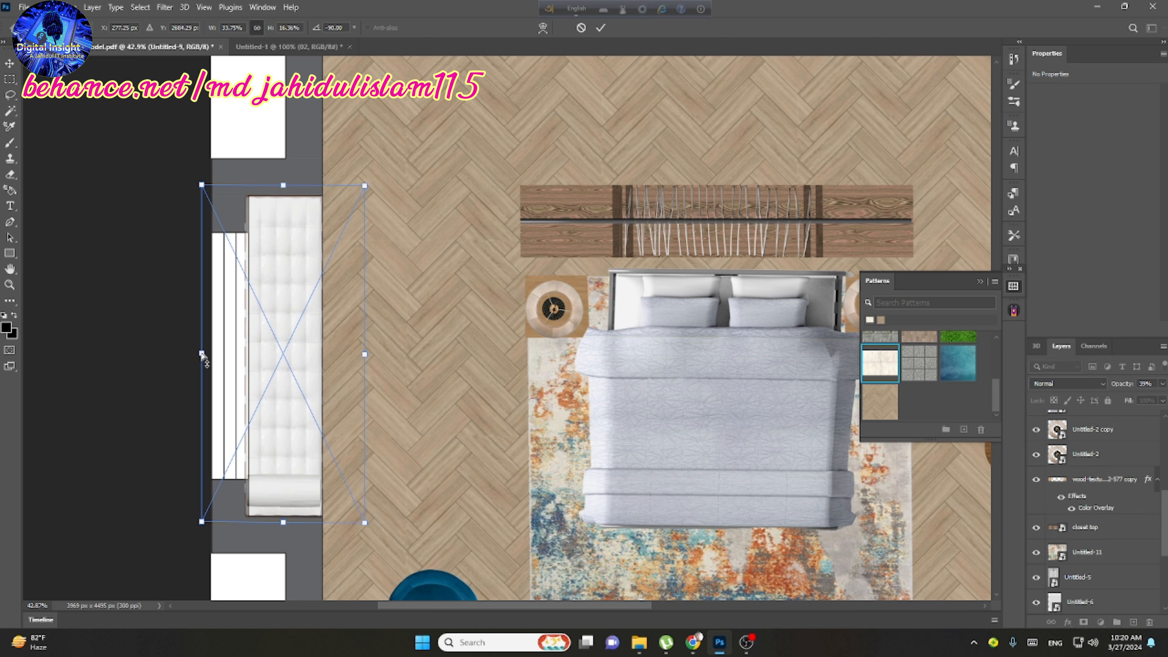
pyautogui.moveTo(201, 353); pyautogui.dragTo(206, 352)
pyautogui.press('0')
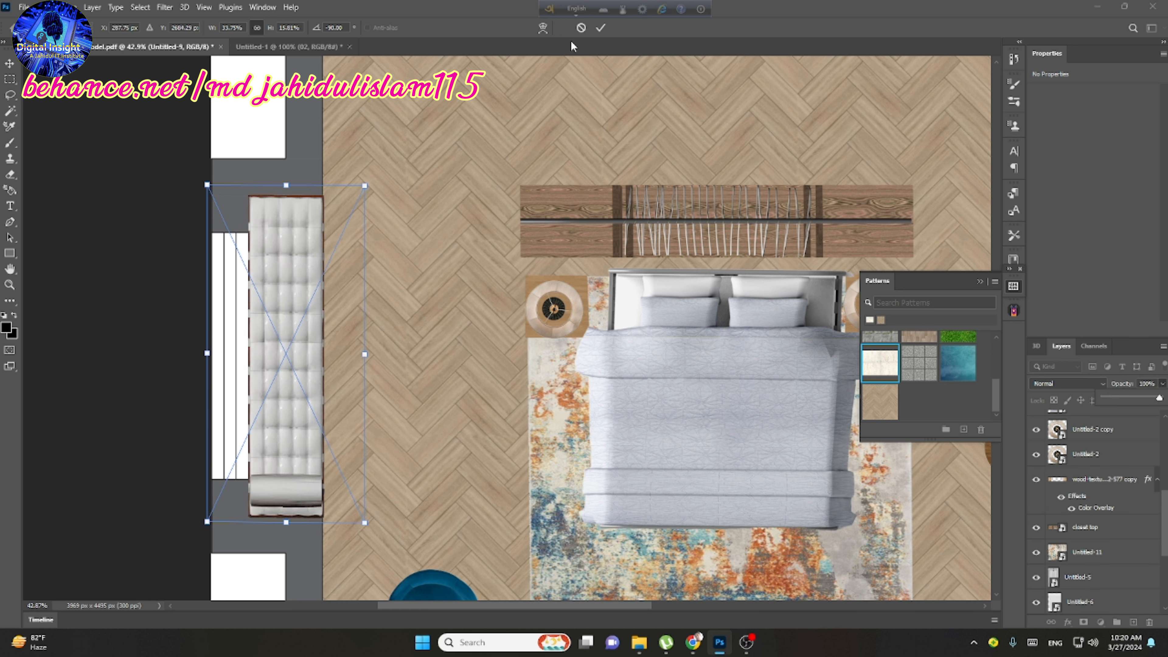
pyautogui.click(600, 28)
pyautogui.scroll(-9, 344, 394)
# Step: Apply a Drop Shadow to the window bench layer with the existing settings
pyautogui.click(1068, 622)
pyautogui.click(1082, 624)
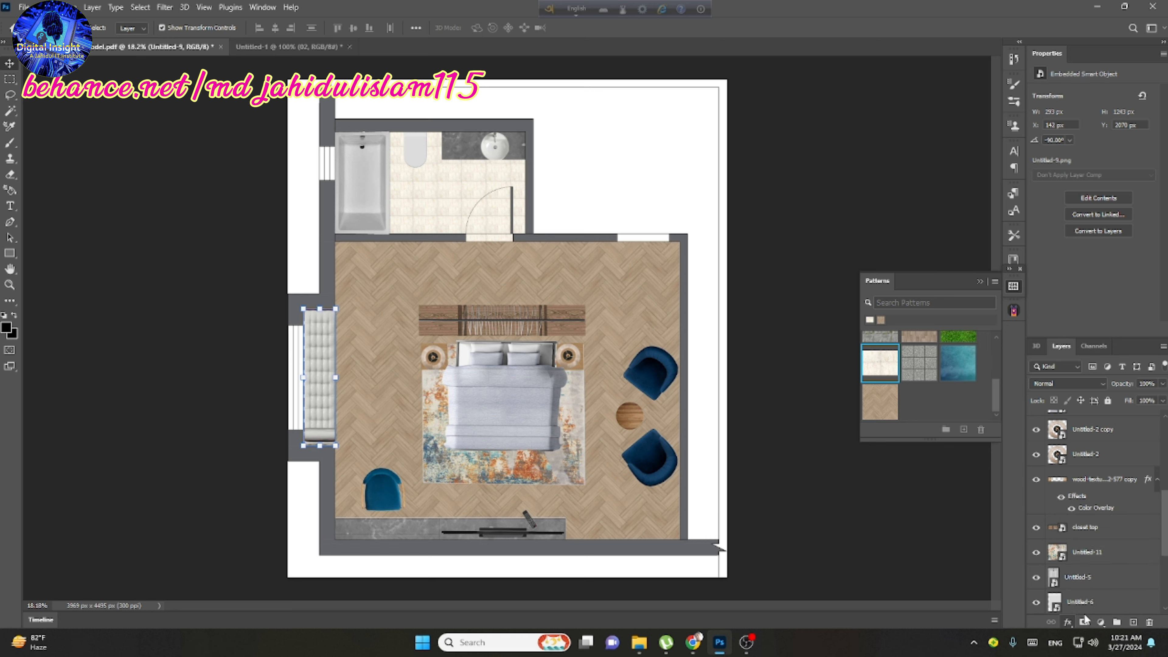
pyautogui.moveTo(268, 24); pyautogui.dragTo(855, 20)
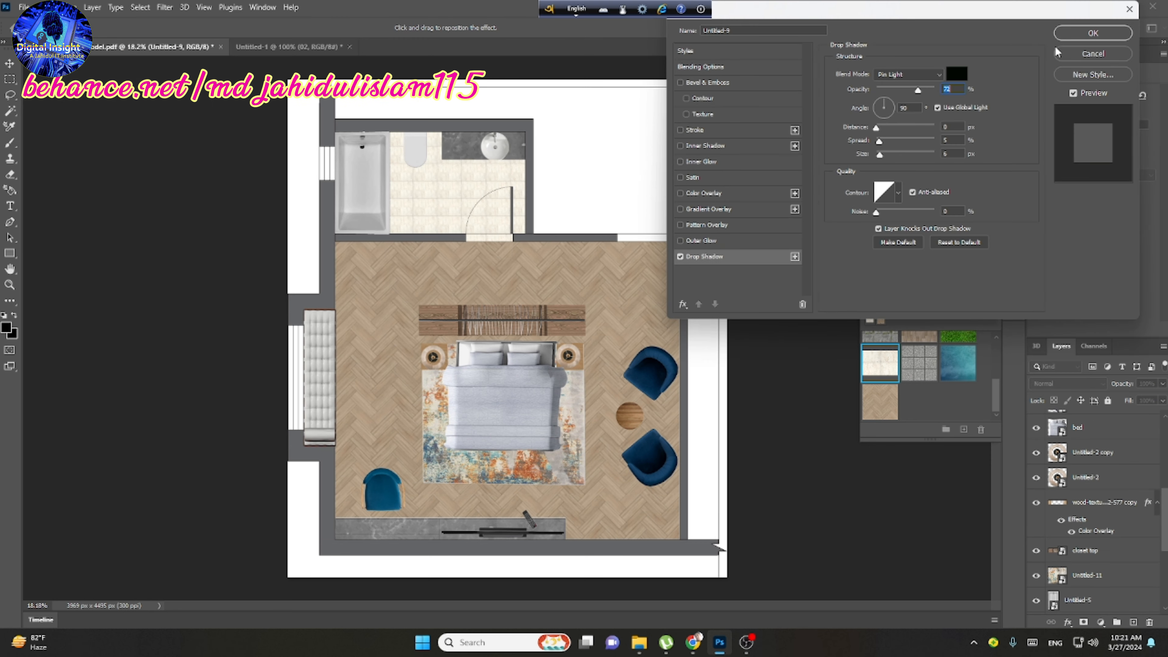
pyautogui.click(1096, 36)
# Step: Add a Drop Shadow to the bed, cast at a 172° angle with opacity reduced to about 46%
pyautogui.click(555, 441)
pyautogui.click(1068, 622)
pyautogui.click(1082, 628)
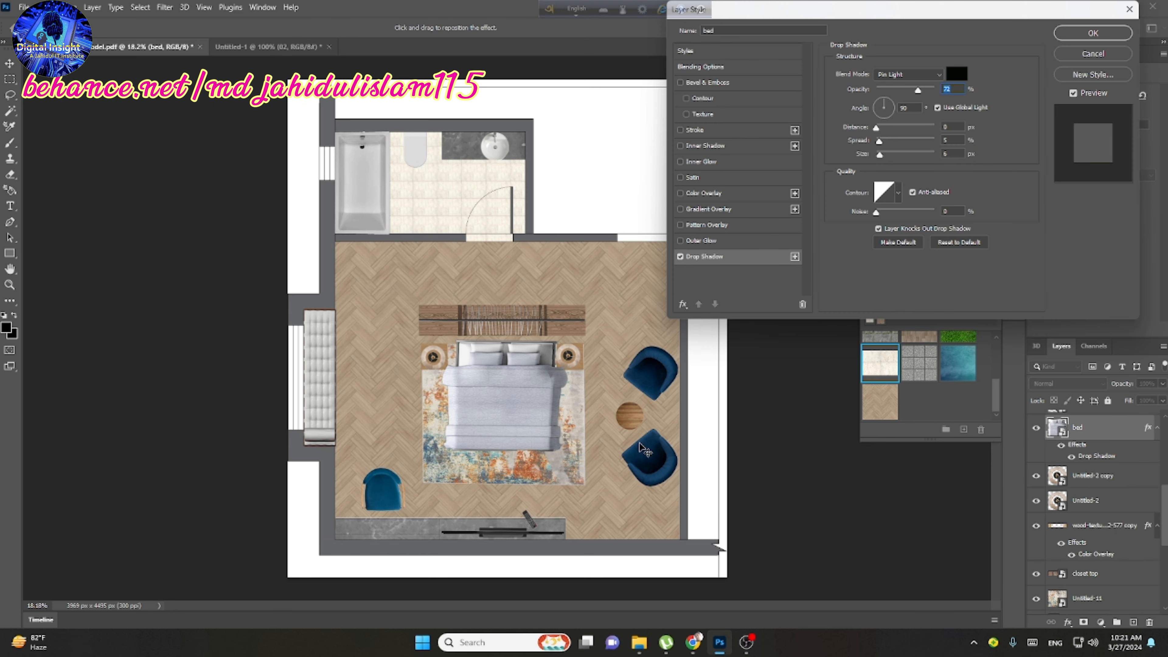
pyautogui.moveTo(563, 438); pyautogui.dragTo(569, 443)
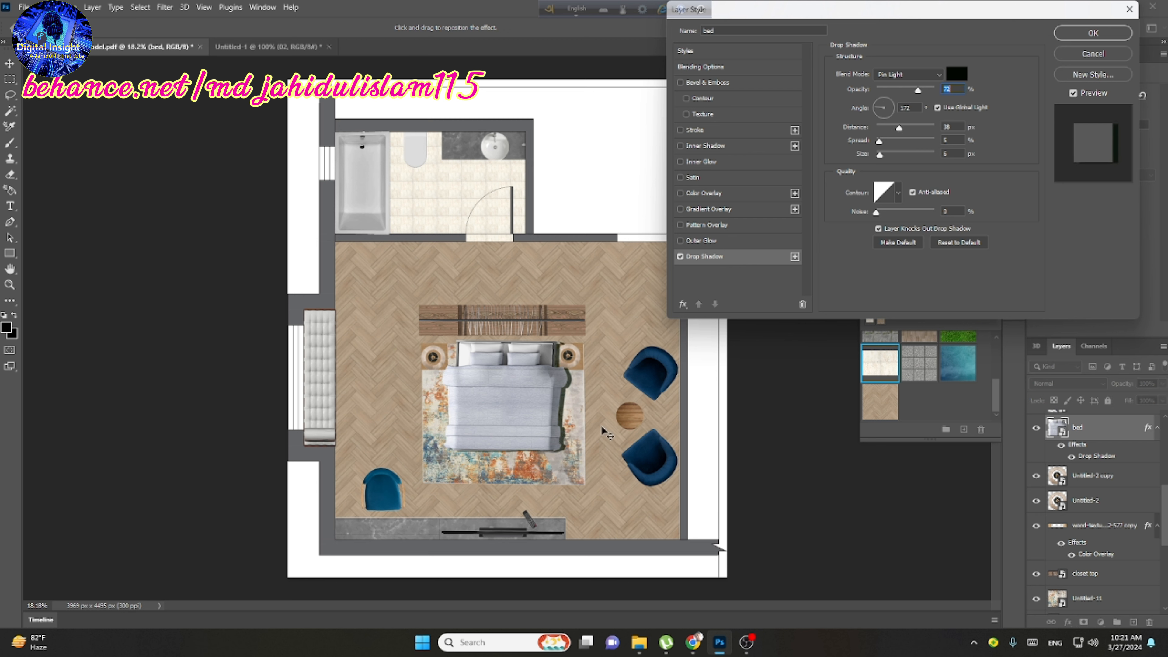
pyautogui.click(908, 90)
pyautogui.moveTo(908, 90); pyautogui.dragTo(901, 90)
pyautogui.click(1093, 33)
# Step: Add the same Drop Shadow to both blue armchairs beside the round table
pyautogui.click(652, 371)
pyautogui.click(1068, 623)
pyautogui.click(650, 458)
pyautogui.click(1068, 623)
pyautogui.click(1099, 617)
pyautogui.click(1097, 30)
pyautogui.click(631, 417)
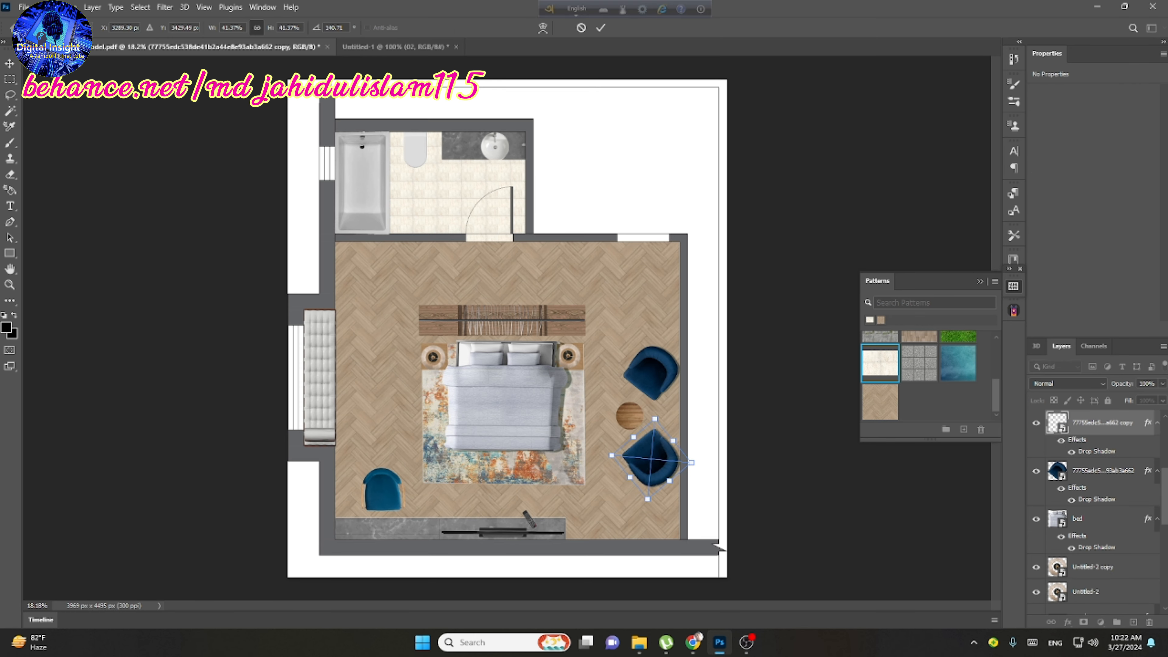
pyautogui.press('Return')
# Step: Add a Drop Shadow to the round wooden table with 46% opacity, 172° angle and 16 px distance
pyautogui.click(642, 413)
pyautogui.click(1068, 622)
pyautogui.click(1099, 616)
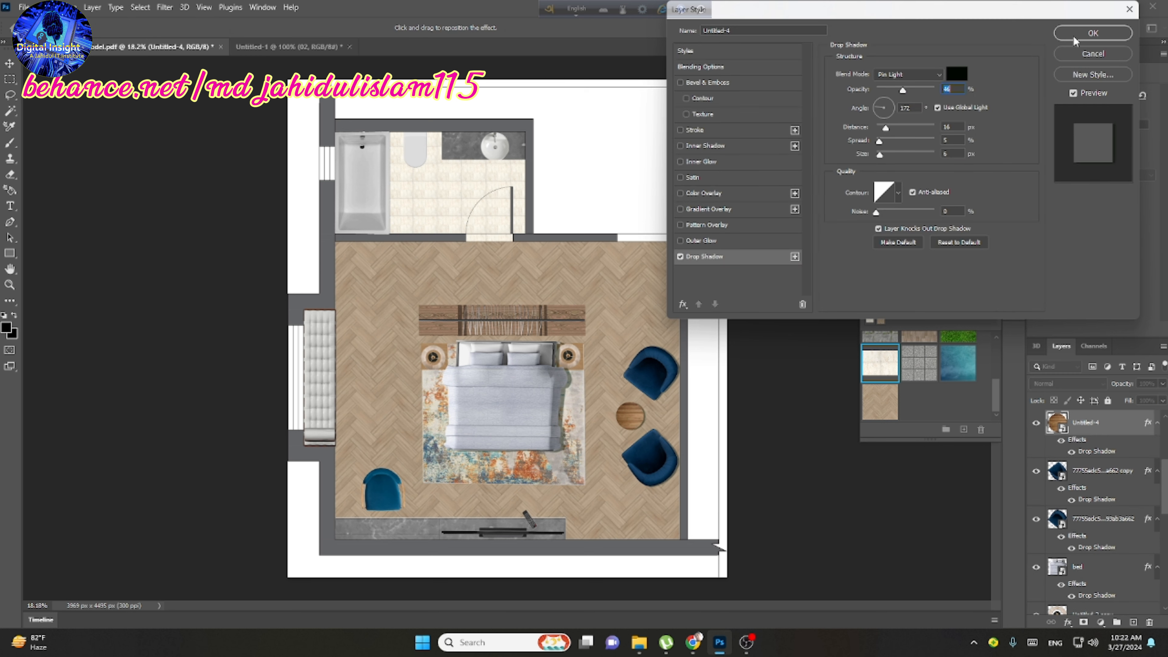
pyautogui.click(1074, 35)
# Step: Add a Drop Shadow to the blue desk chair with 46% opacity, 172° angle and 16 px distance
pyautogui.click(385, 485)
pyautogui.click(1068, 622)
pyautogui.click(1099, 617)
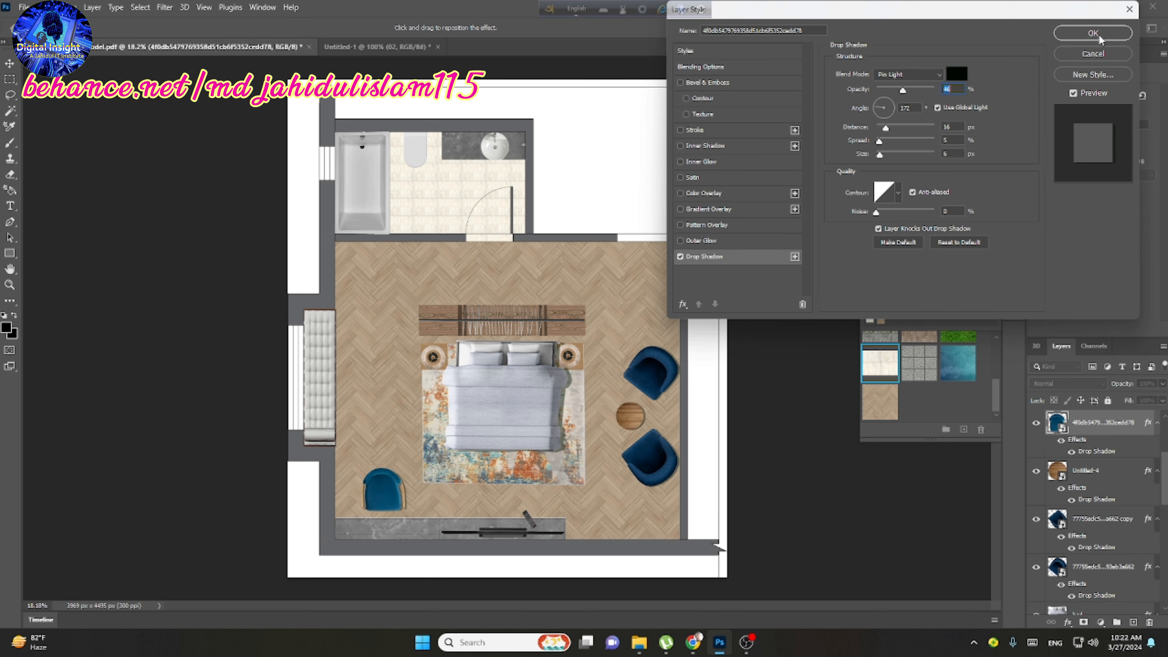
pyautogui.click(1099, 39)
# Step: Add a Drop Shadow to the grey marble TV console with 46% opacity, 172° angle, 16 px distance and 6 px size
pyautogui.click(404, 534)
pyautogui.click(1068, 622)
pyautogui.click(1099, 617)
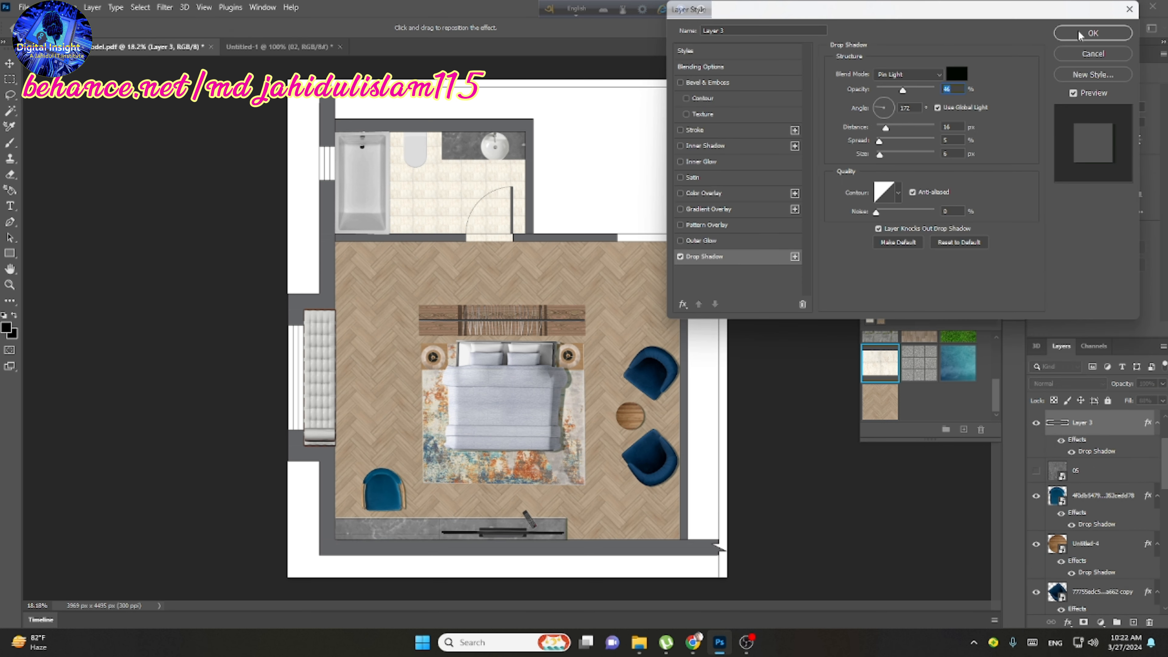
pyautogui.click(1079, 35)
# Step: Add the same Drop Shadow to the bathtub in the bathroom
pyautogui.click(364, 198)
pyautogui.click(1068, 622)
pyautogui.click(1099, 616)
pyautogui.click(1080, 34)
# Step: Add a Drop Shadow to the bathroom washbasin counter with 46% opacity, 0 px size and a shorter distance
pyautogui.click(415, 150)
pyautogui.click(461, 148)
pyautogui.click(1067, 622)
pyautogui.click(1099, 617)
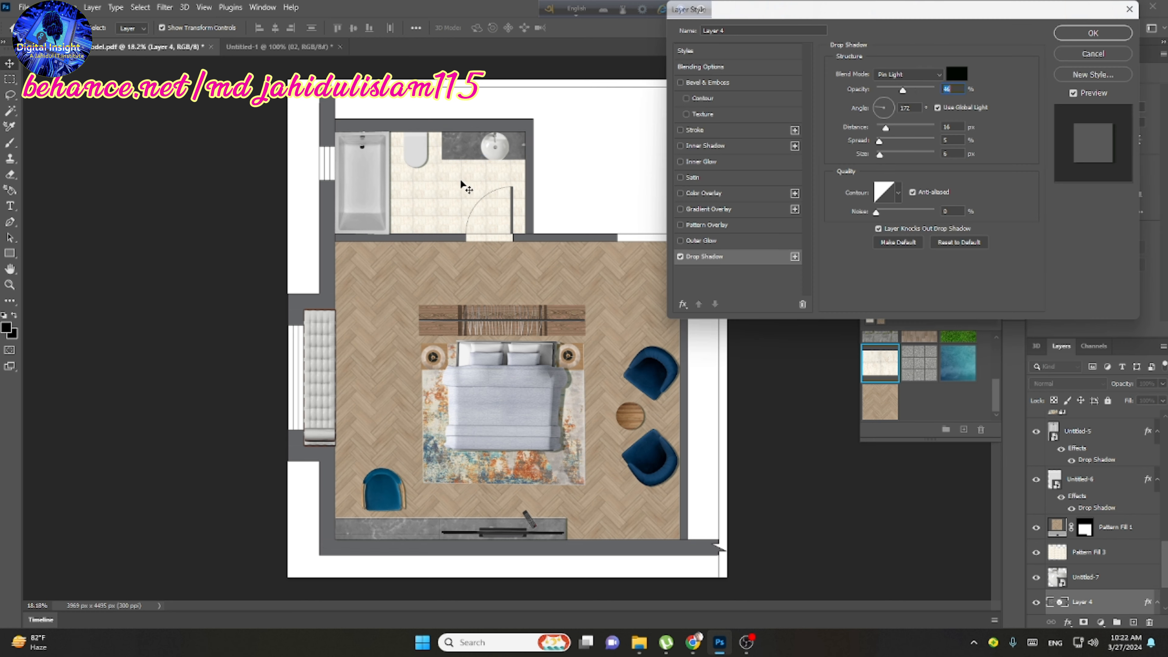
pyautogui.click(874, 154)
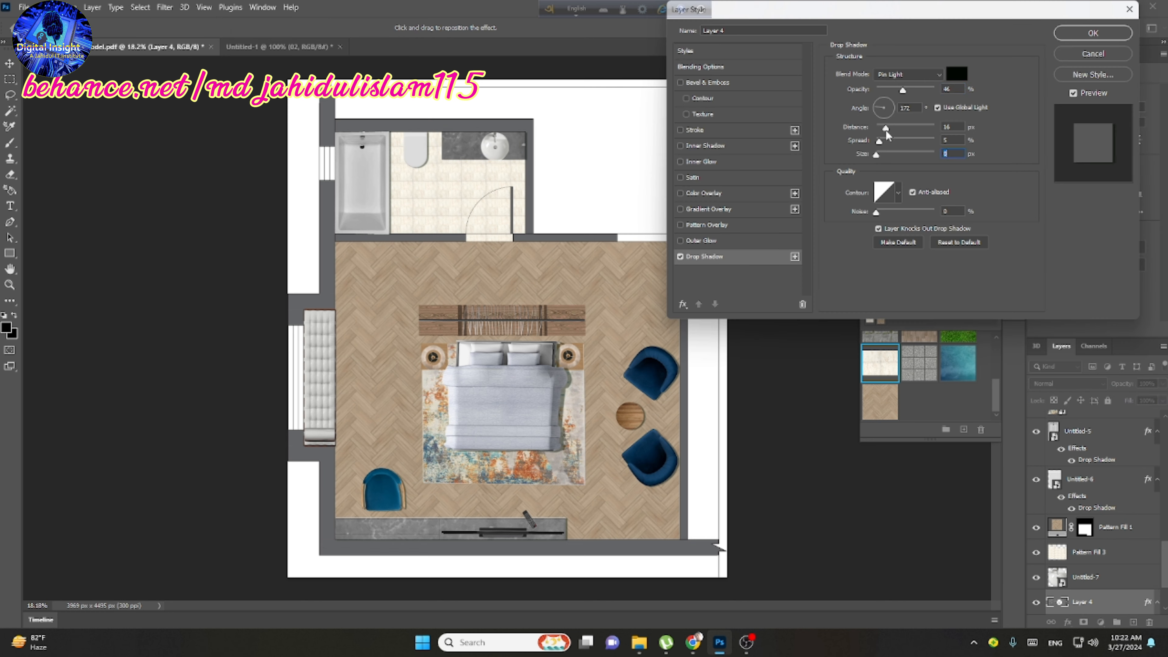
pyautogui.moveTo(885, 129); pyautogui.dragTo(880, 126)
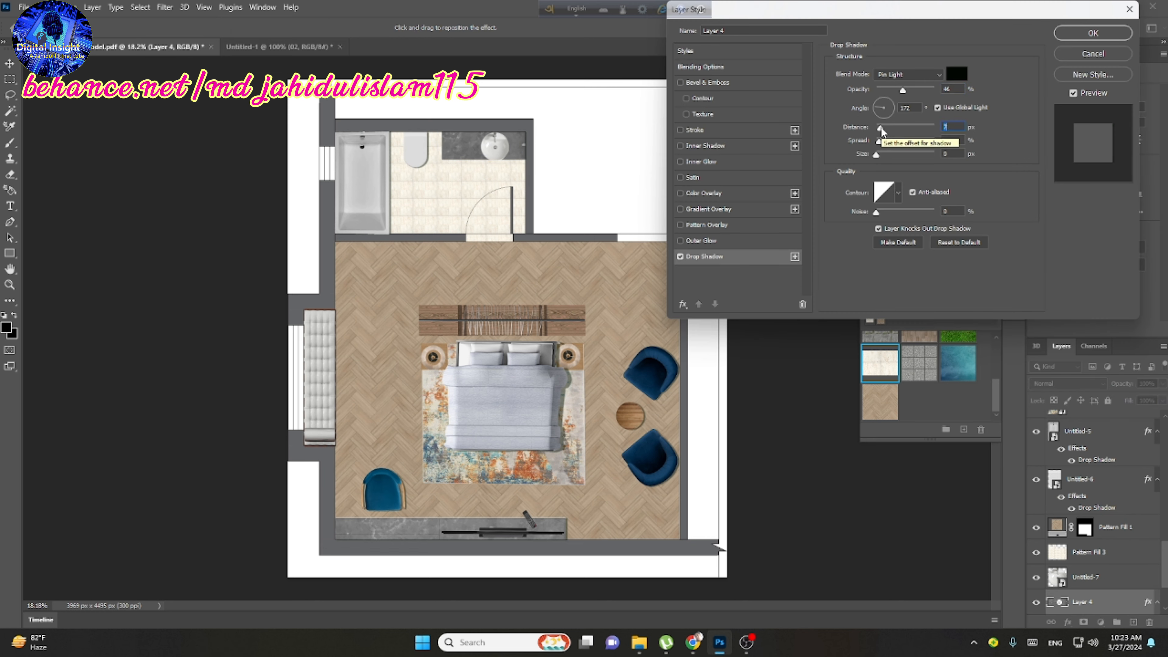
pyautogui.click(1093, 33)
# Step: Select the walls on Layer 1 with the non-contiguous Magic Wand and cover them with a black Solid Color fill layer
pyautogui.scroll(-3, 1083, 570)
pyautogui.click(1081, 577)
pyautogui.click(10, 111)
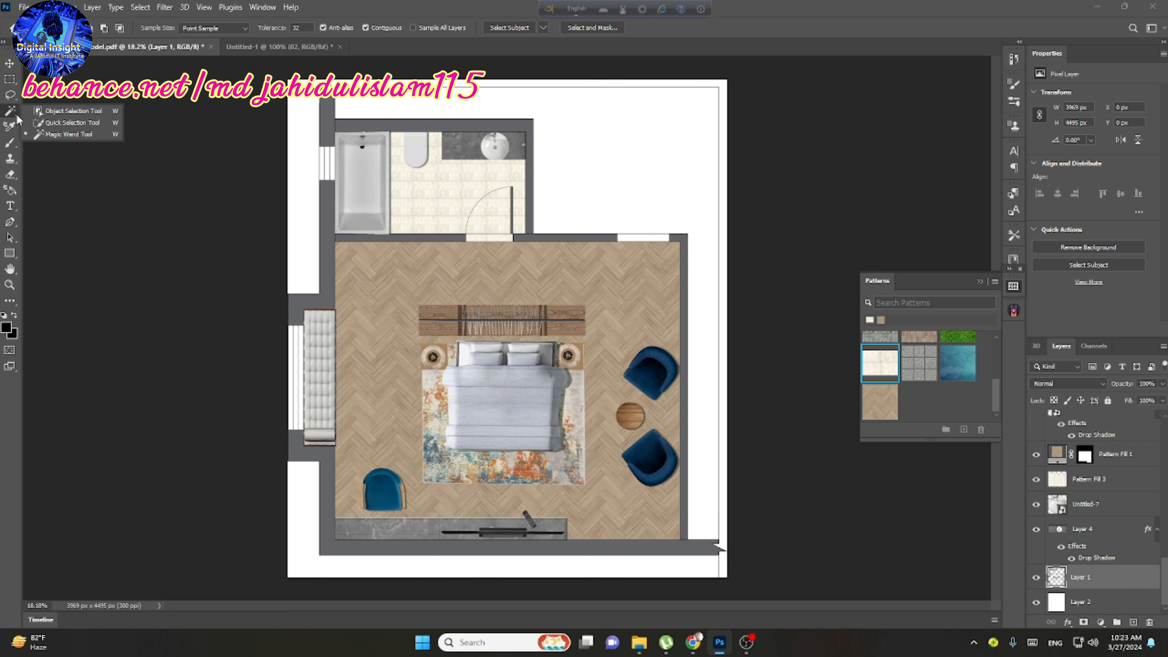
pyautogui.click(52, 134)
pyautogui.click(332, 238)
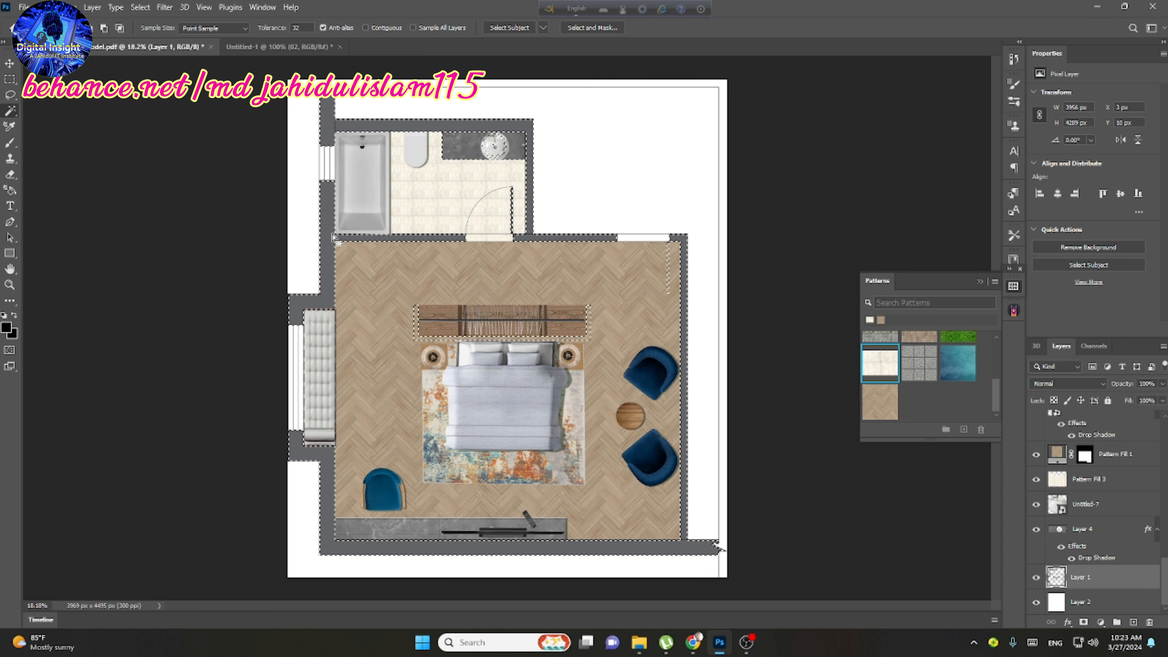
pyautogui.click(1101, 622)
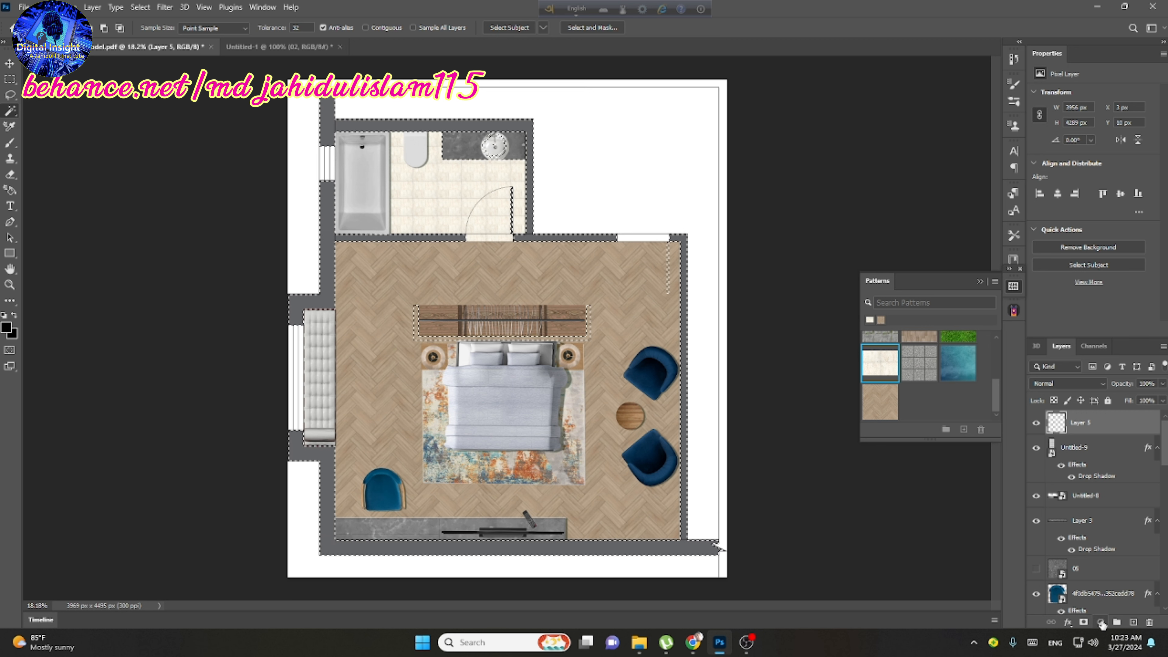
pyautogui.click(1072, 405)
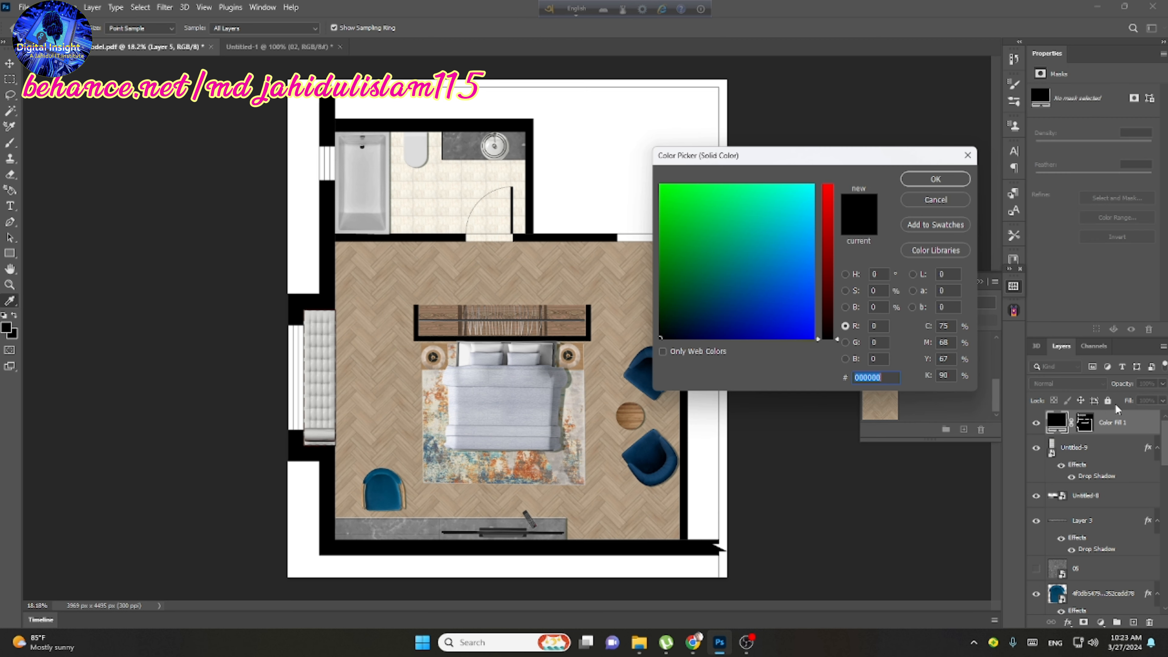
pyautogui.click(936, 179)
# Step: Reduce the opacity and fill of the black wall color layer
pyautogui.click(1162, 383)
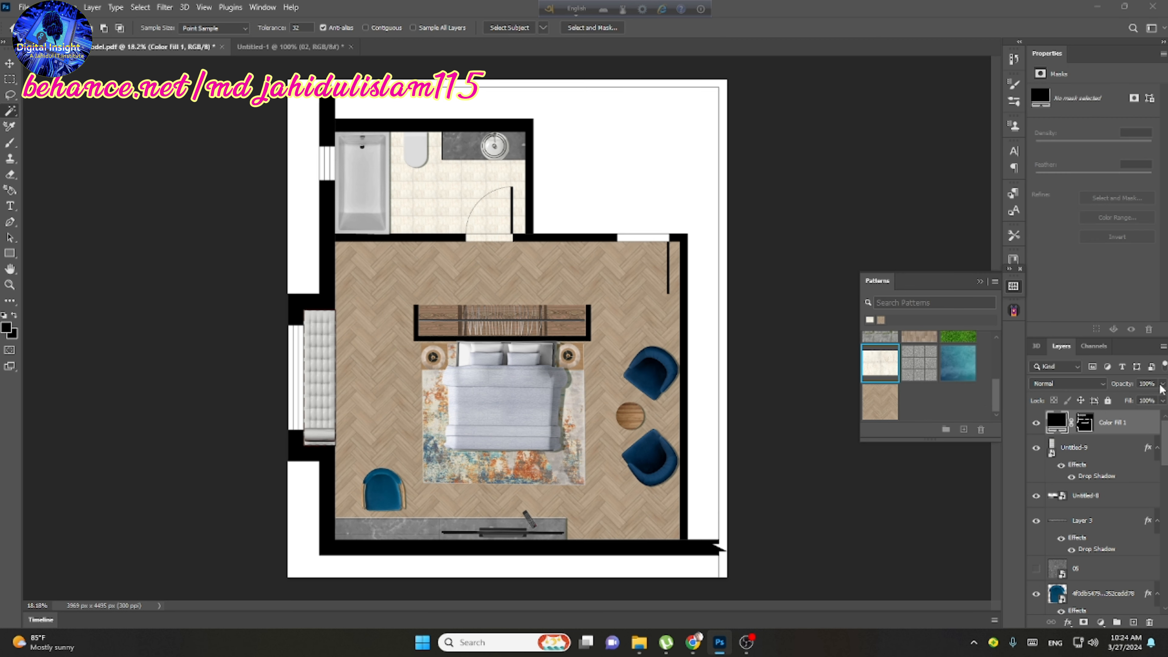
pyautogui.moveTo(1128, 392)
pyautogui.mouseDown()
pyautogui.moveTo(1101, 388)
pyautogui.moveTo(1130, 411)
pyautogui.mouseUp()
pyautogui.click(1162, 400)
pyautogui.moveTo(1117, 465); pyautogui.dragTo(1113, 422)
# Step: Set the opacity of the wall fill layer's Drop Shadow to 86%
pyautogui.doubleClick(1097, 451)
pyautogui.moveTo(920, 89); pyautogui.dragTo(924, 92)
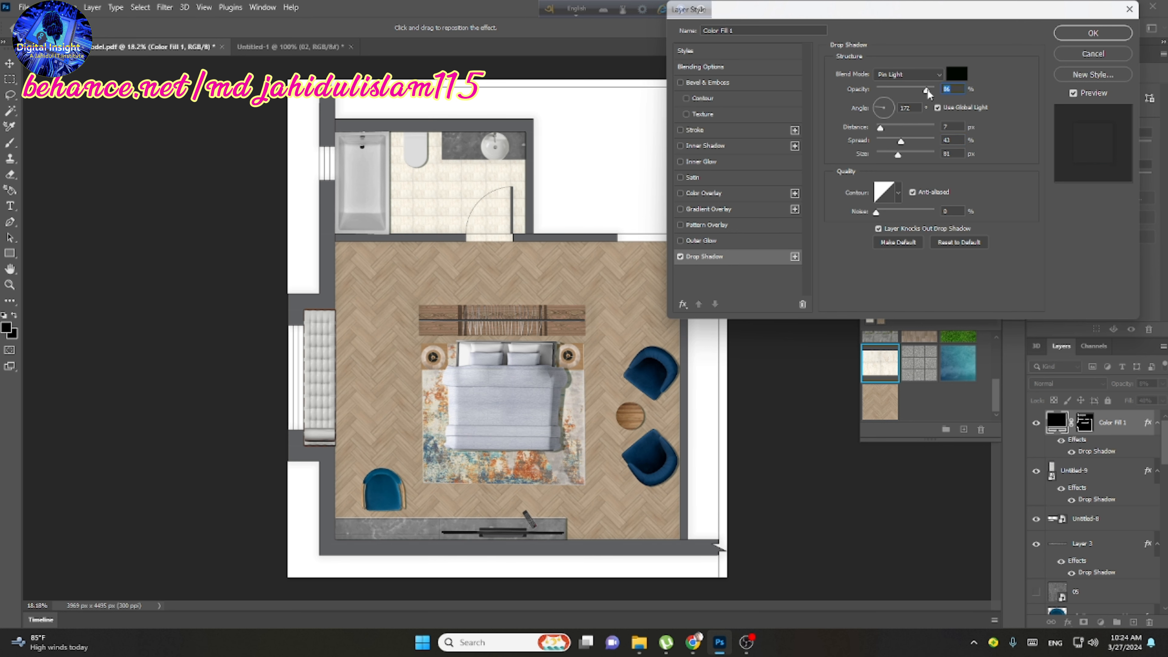
pyautogui.click(1092, 33)
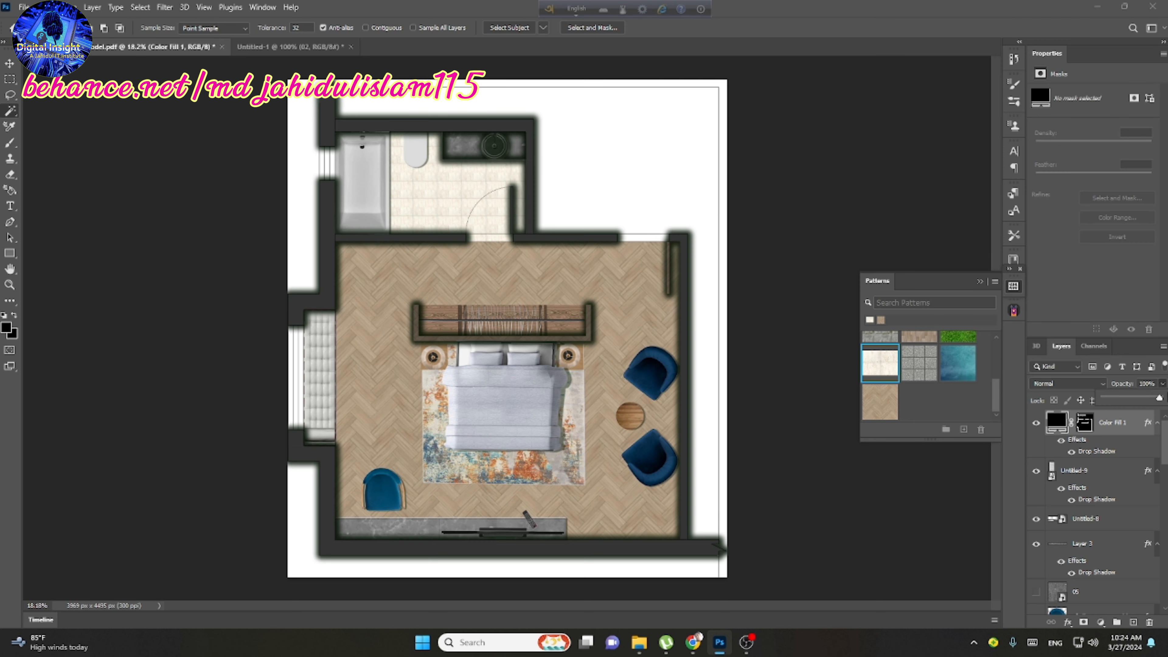
# Step: Recolor the wall fill layer with a grey sampled from the TV console
pyautogui.doubleClick(1056, 422)
pyautogui.press('Return')
pyautogui.doubleClick(1057, 423)
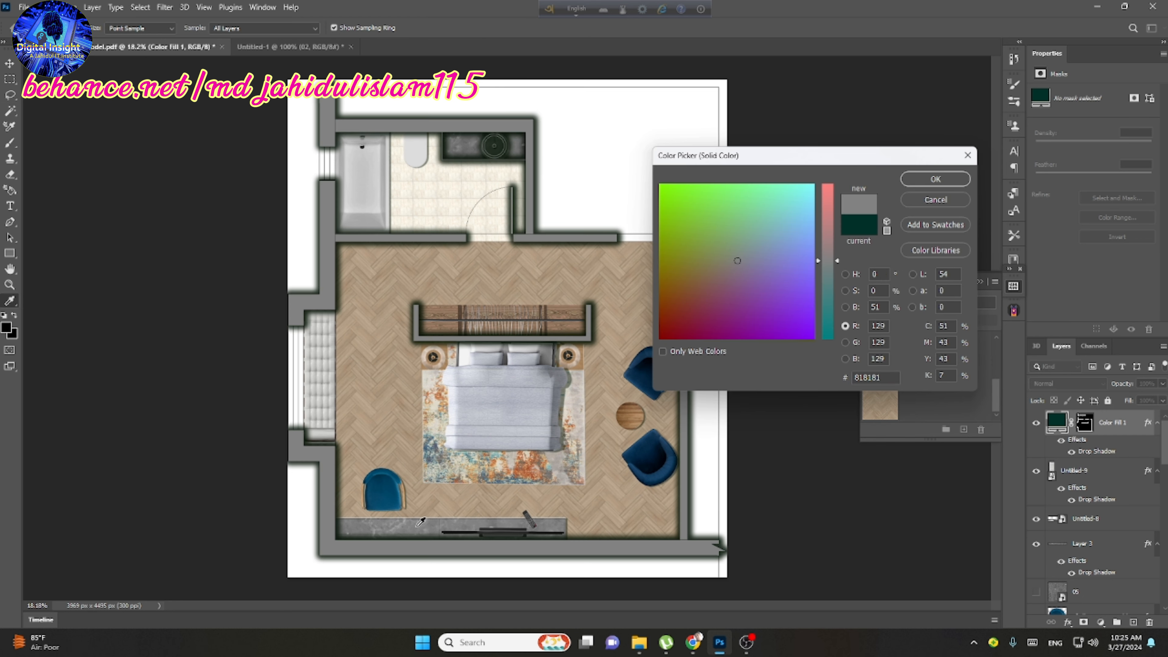
pyautogui.click(420, 523)
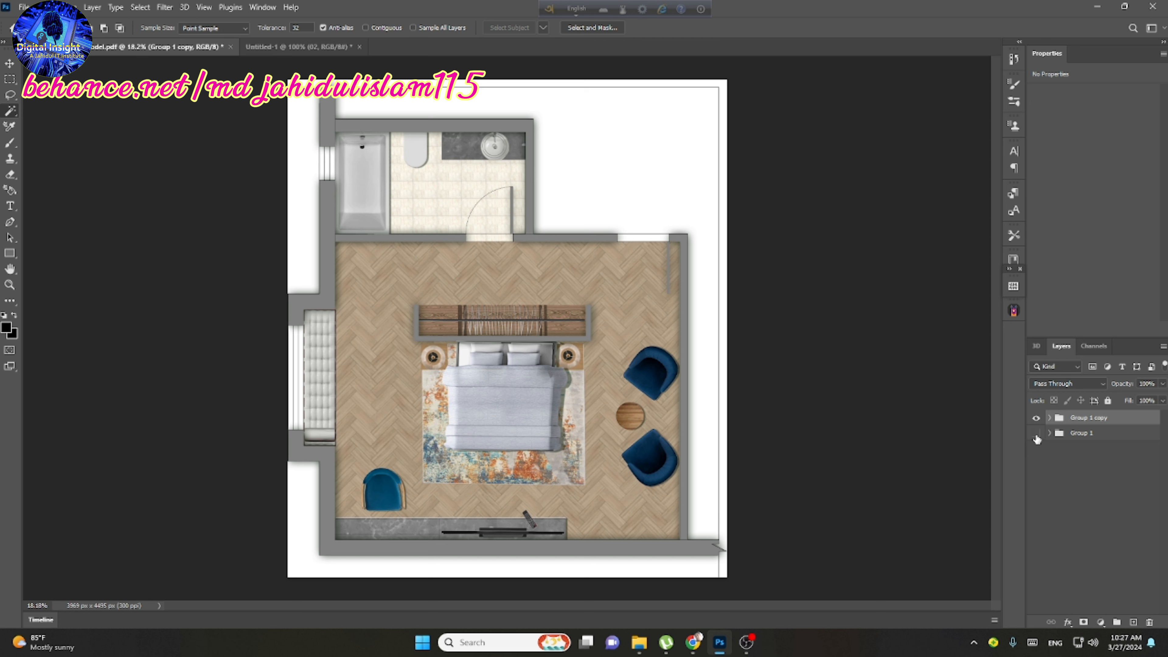
# Step: Convert the Group 1 copy to a Smart Object and bring up the Camera Raw Filter for it
pyautogui.rightClick(1094, 417)
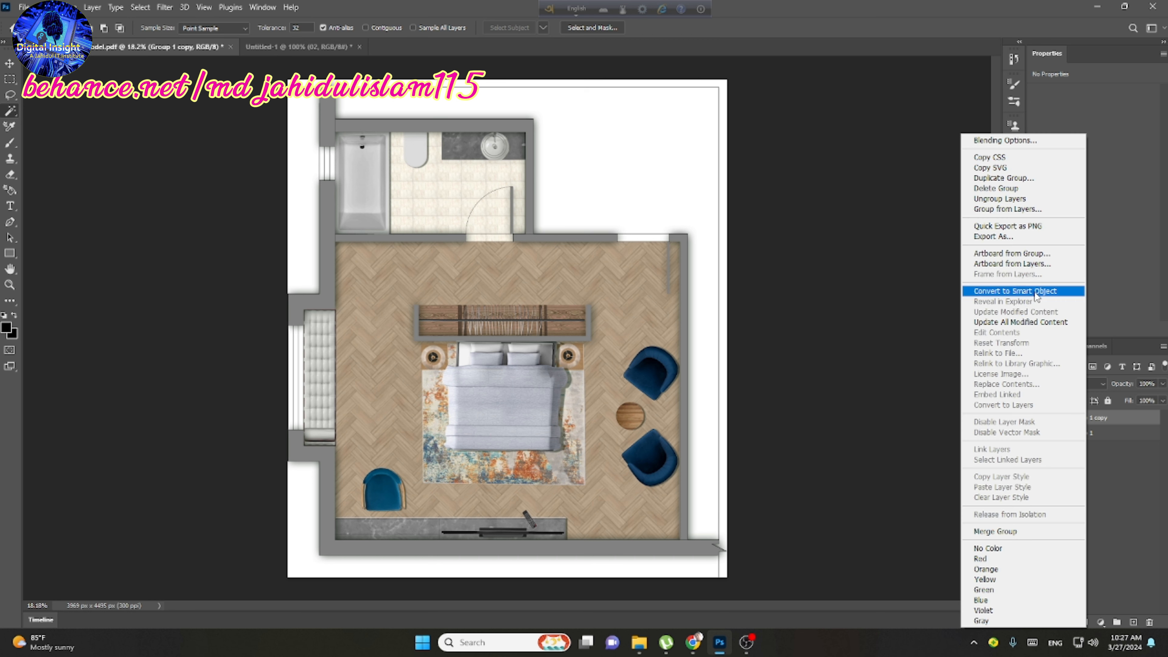
pyautogui.click(993, 294)
pyautogui.click(164, 7)
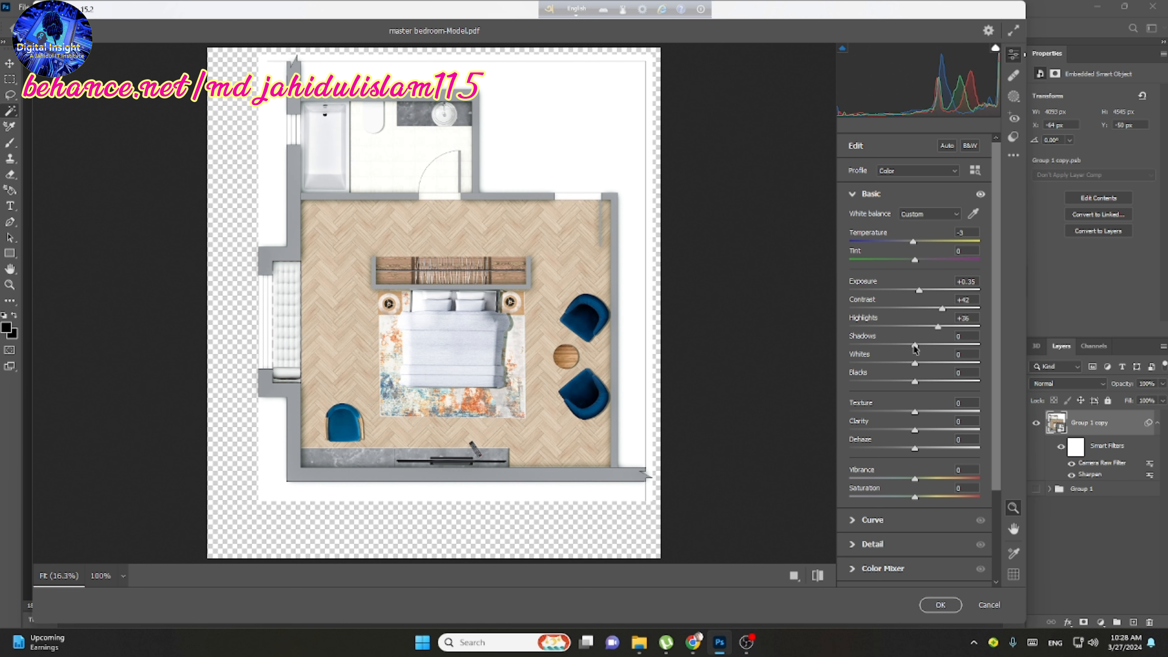
# Step: Refine the plan's basic tones in Camera Raw, lowering Whites and raising Dehaze and Saturation, and adjust the tone curve
pyautogui.moveTo(914, 346); pyautogui.dragTo(928, 494)
pyautogui.moveTo(895, 363); pyautogui.dragTo(852, 363)
pyautogui.moveTo(928, 449); pyautogui.dragTo(923, 497)
pyautogui.click(872, 520)
pyautogui.moveTo(915, 441)
pyautogui.mouseDown()
pyautogui.moveTo(926, 440)
pyautogui.moveTo(895, 441)
pyautogui.moveTo(917, 440)
pyautogui.mouseUp()
# Step: Increase Sharpening, Noise Reduction and Color Noise Reduction in the Camera Raw detail settings
pyautogui.click(921, 502)
pyautogui.click(890, 271)
pyautogui.click(904, 296)
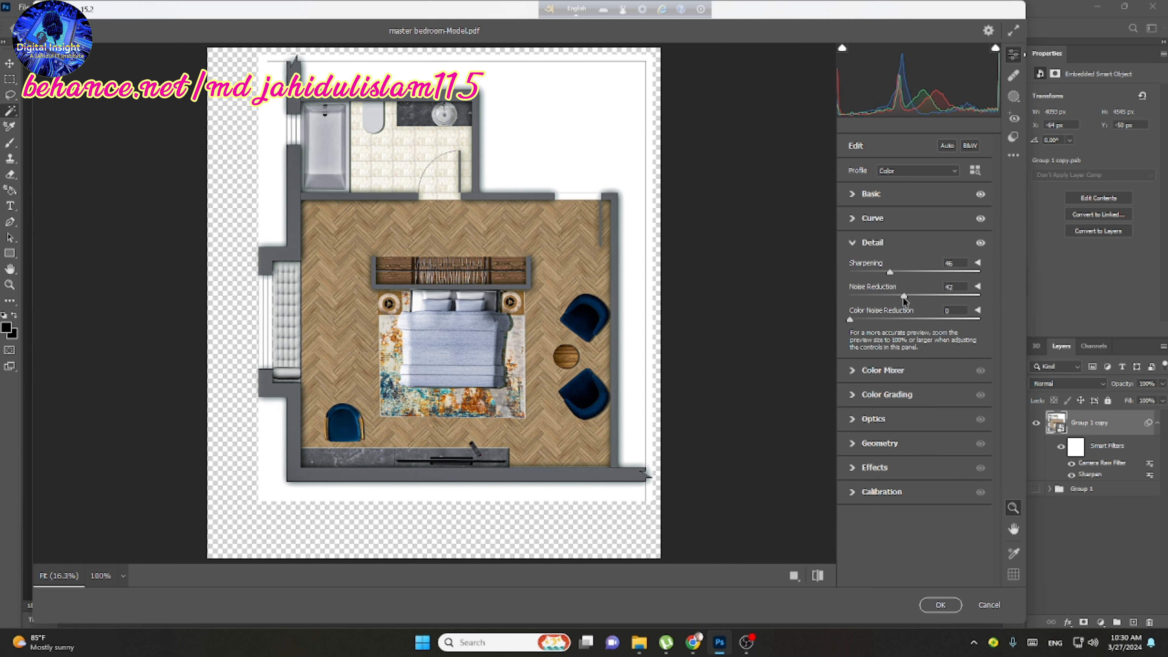
pyautogui.click(901, 319)
pyautogui.moveTo(901, 318); pyautogui.dragTo(909, 319)
pyautogui.click(906, 296)
pyautogui.moveTo(898, 273); pyautogui.dragTo(895, 276)
pyautogui.moveTo(906, 296); pyautogui.dragTo(895, 296)
# Step: Color grade with brighter midtones and highlights, darker shadows, Blending about 76 and Balance +40, and apply the Camera Raw Filter
pyautogui.click(896, 397)
pyautogui.moveTo(916, 416); pyautogui.dragTo(922, 417)
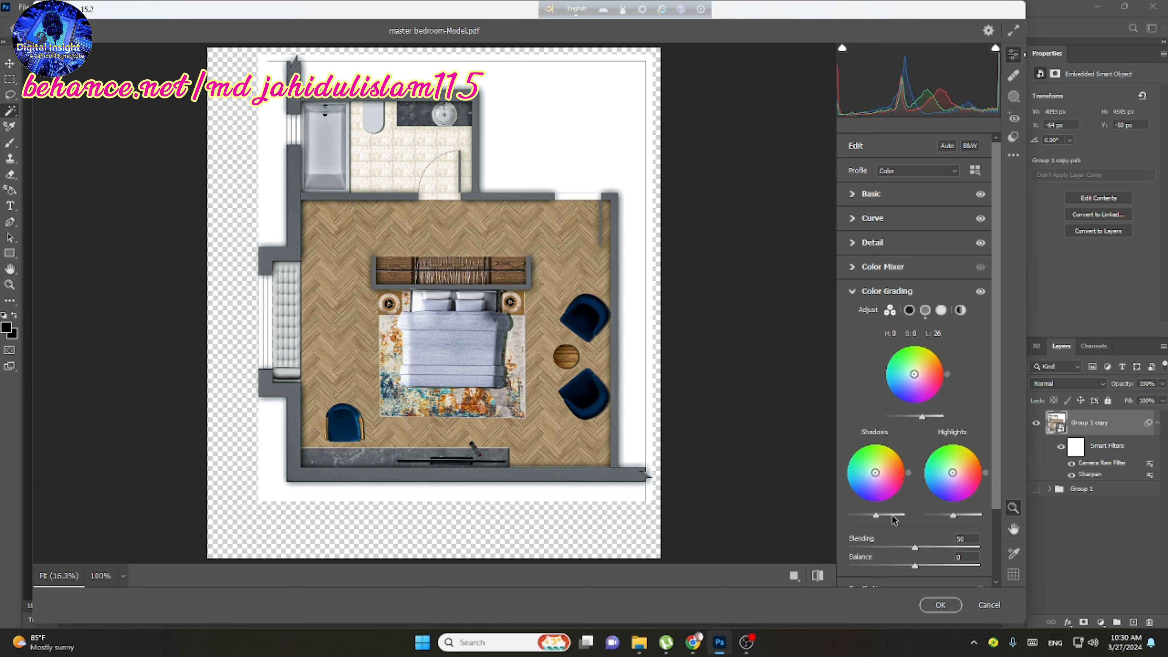
pyautogui.moveTo(876, 516); pyautogui.dragTo(972, 515)
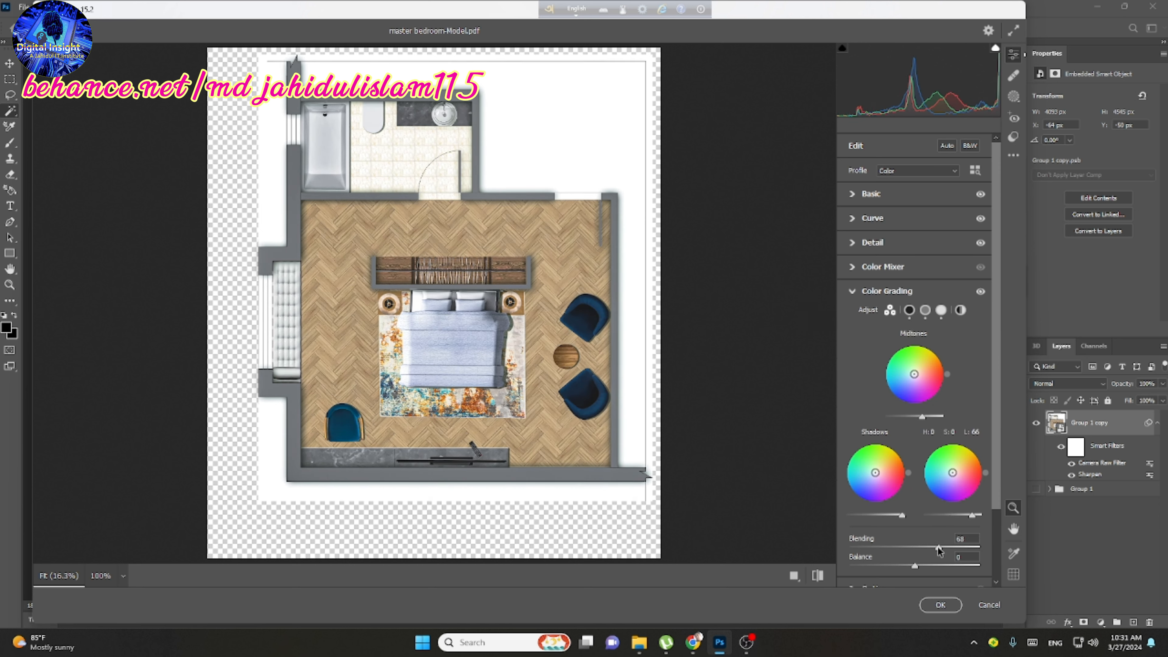
pyautogui.moveTo(915, 548); pyautogui.dragTo(941, 566)
pyautogui.moveTo(902, 515); pyautogui.dragTo(869, 514)
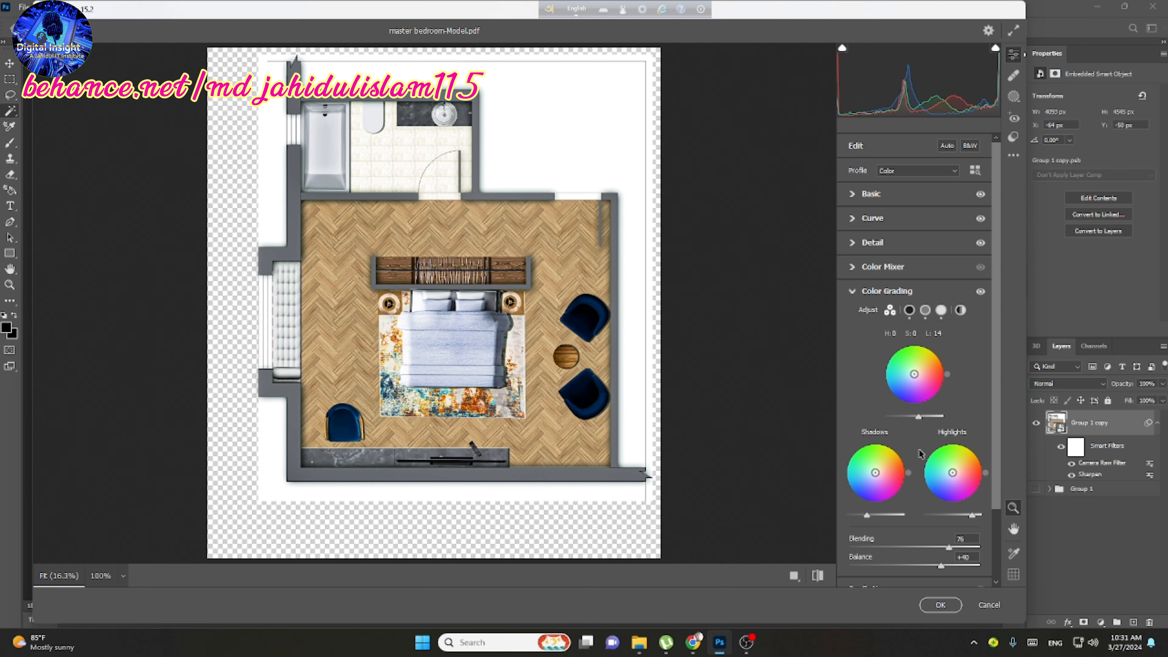
pyautogui.click(940, 604)
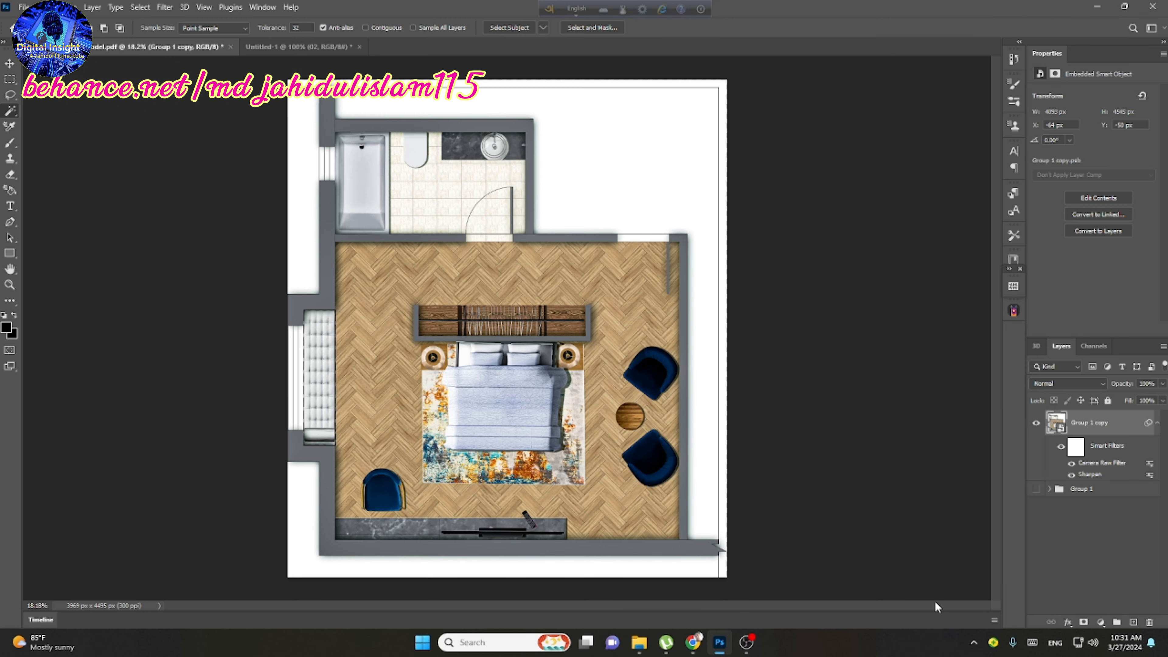
# Step: Open the export options for the finished floor plan
pyautogui.click(23, 7)
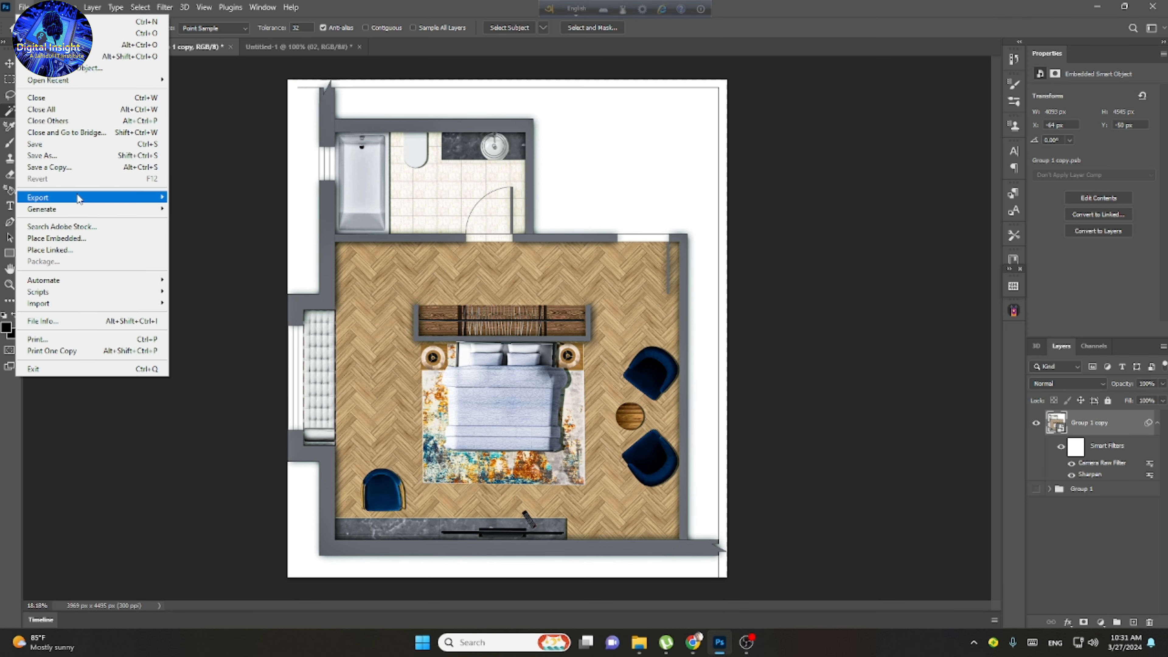